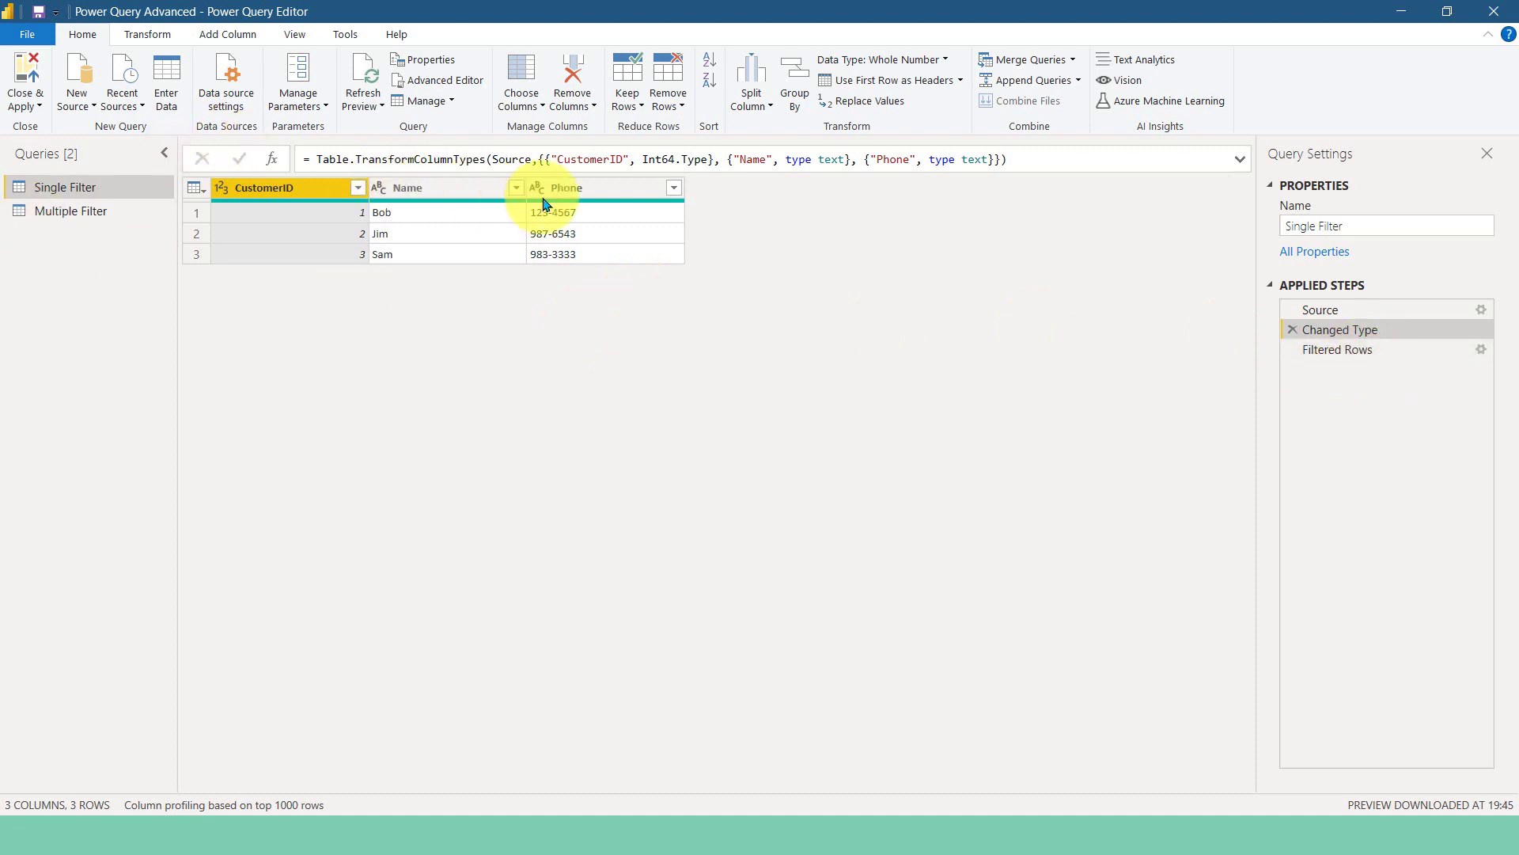
Step: Try a Name equals filter with test value 'ASDFASD', then cancel it without applying
click(516, 189)
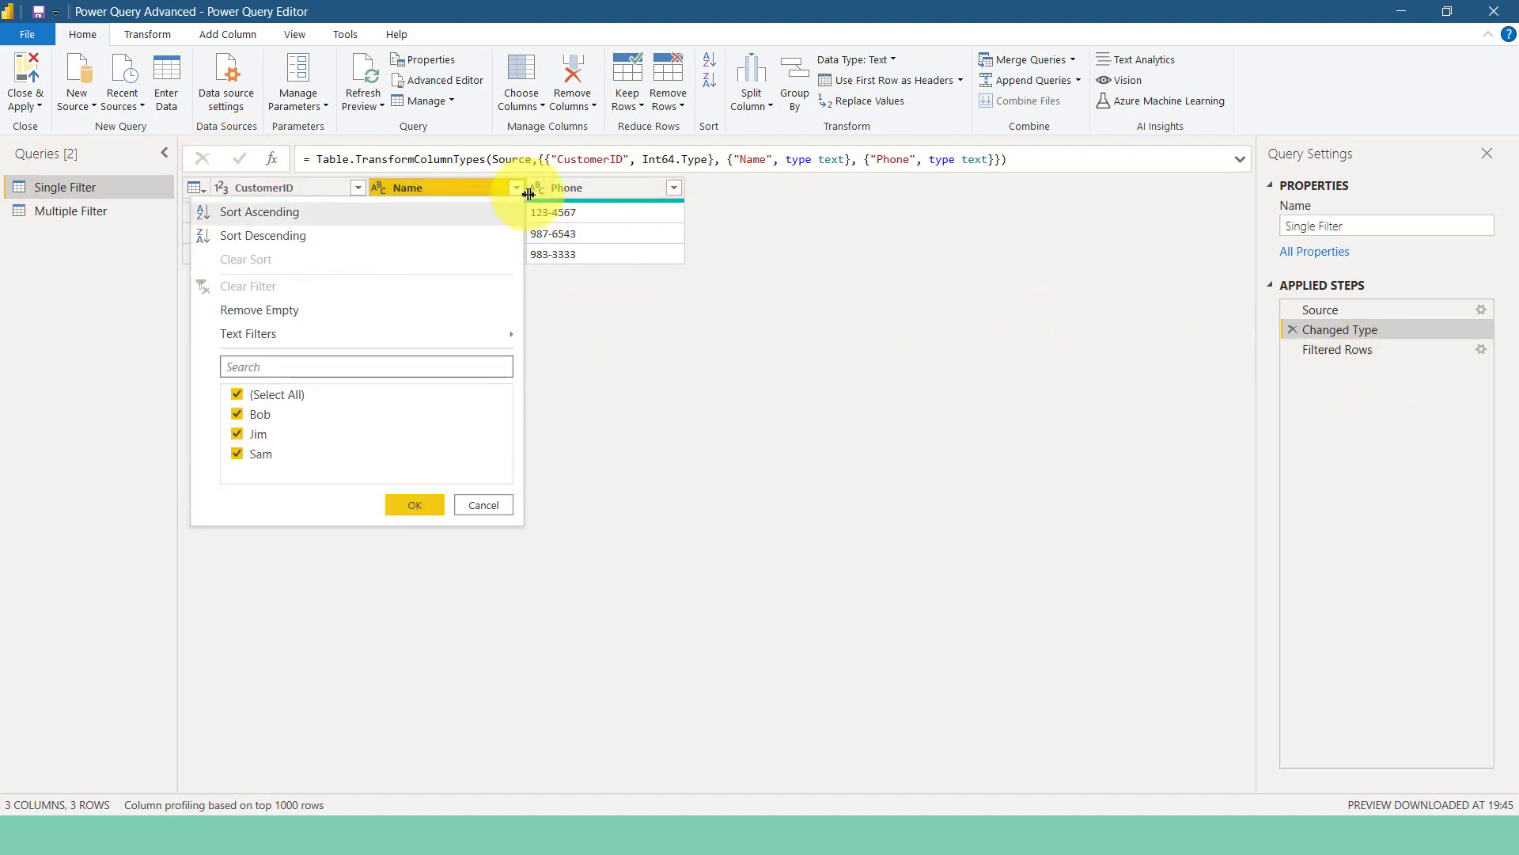
mouse_move(499, 342)
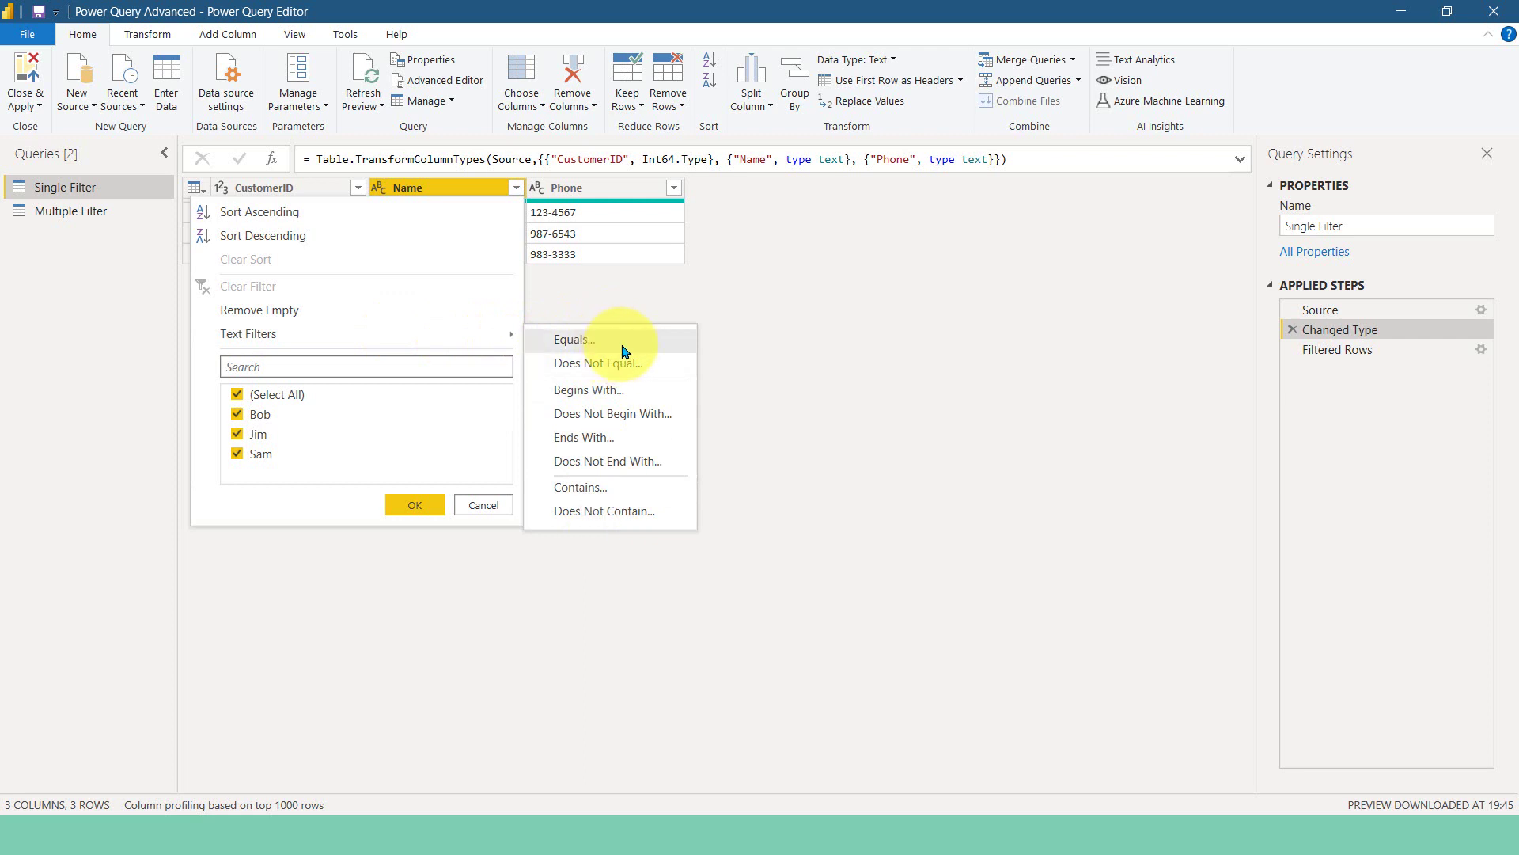
click(654, 347)
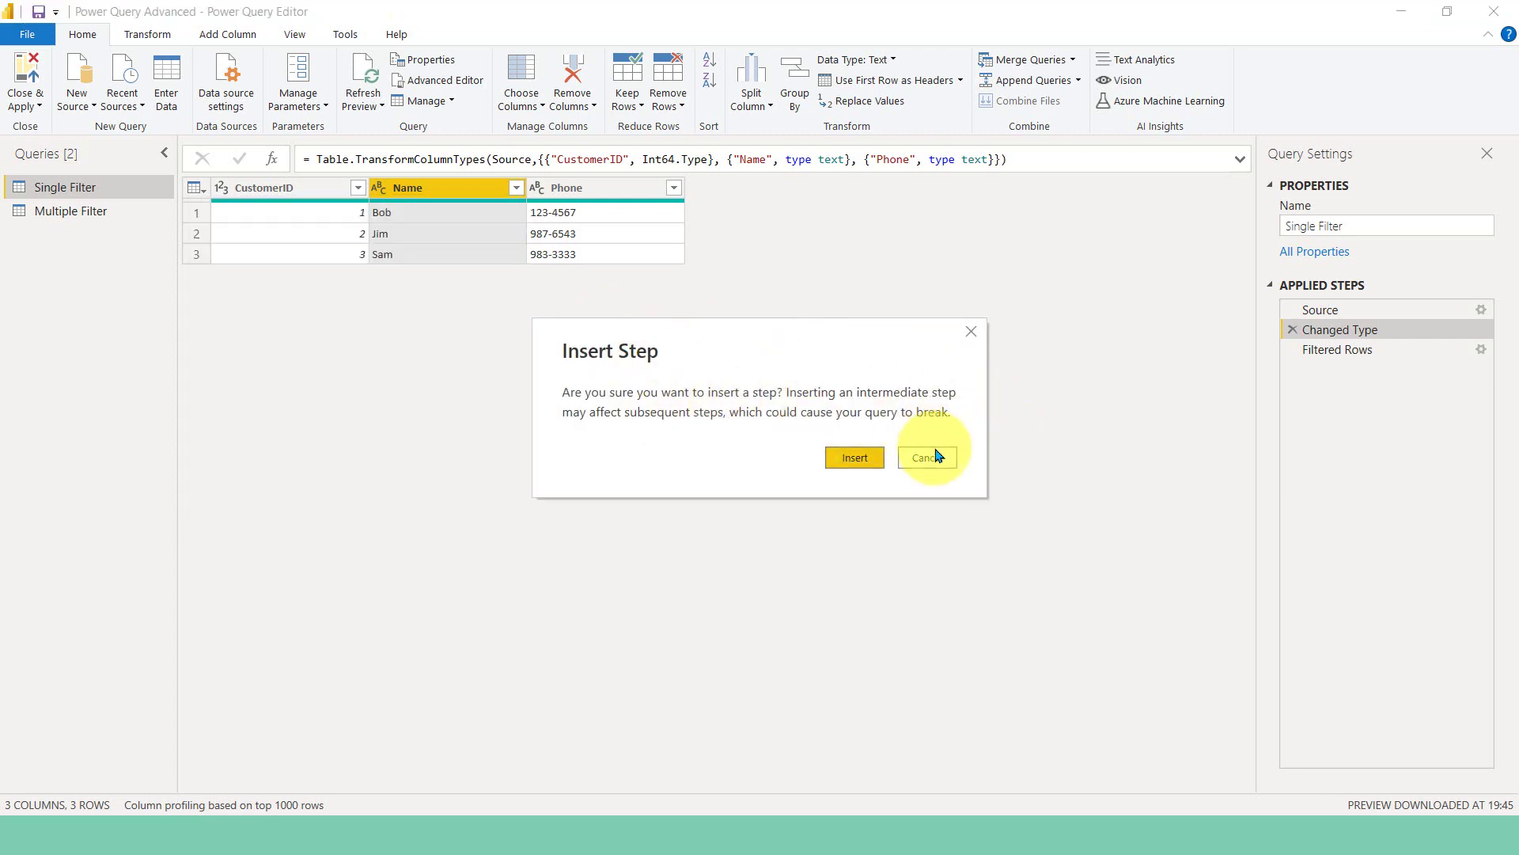
click(860, 458)
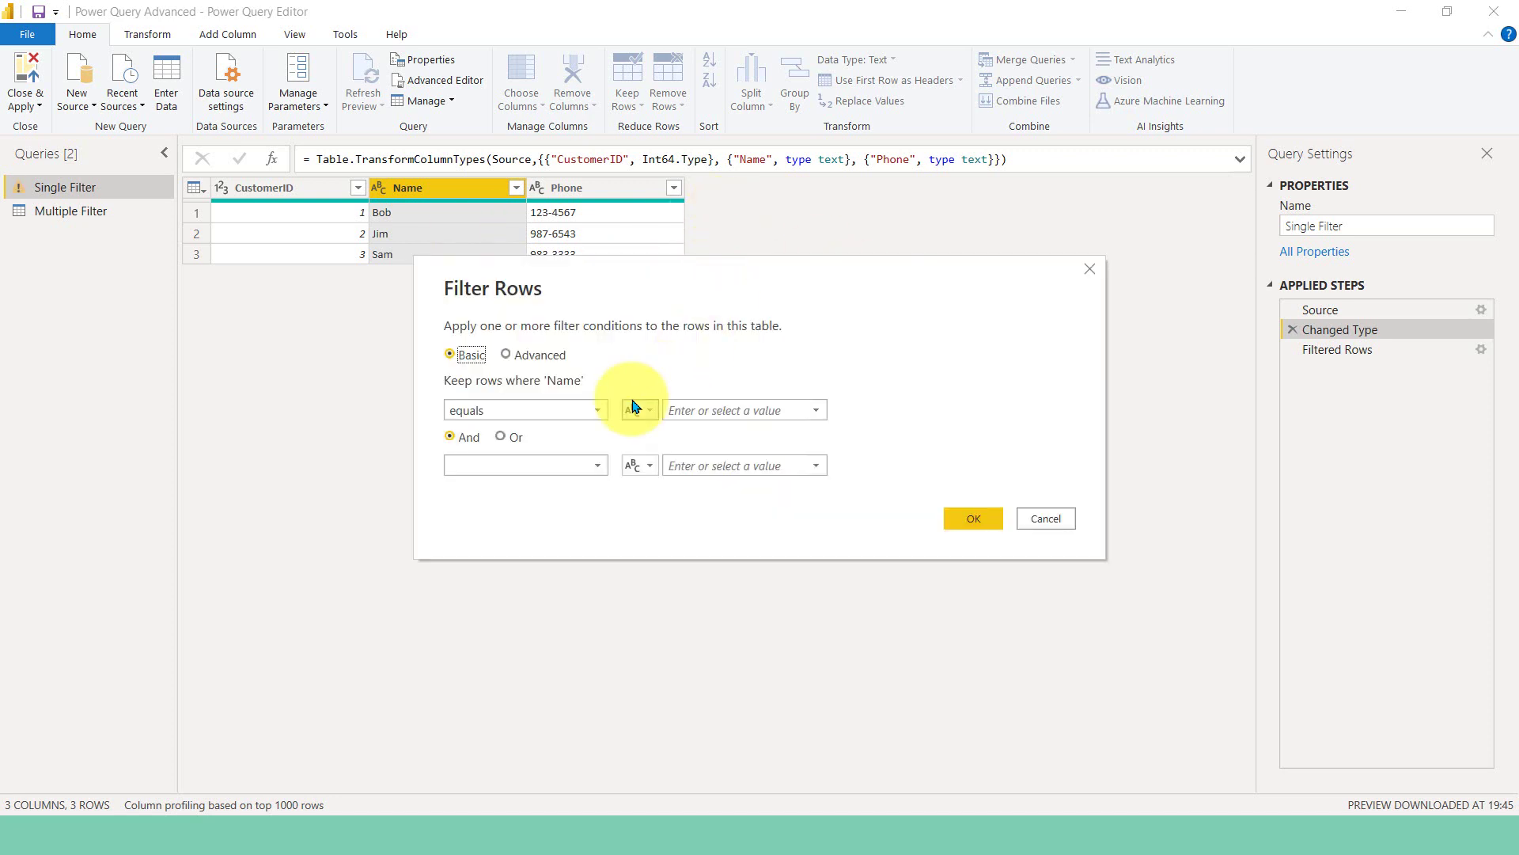
click(736, 401)
text(ASDFASD)
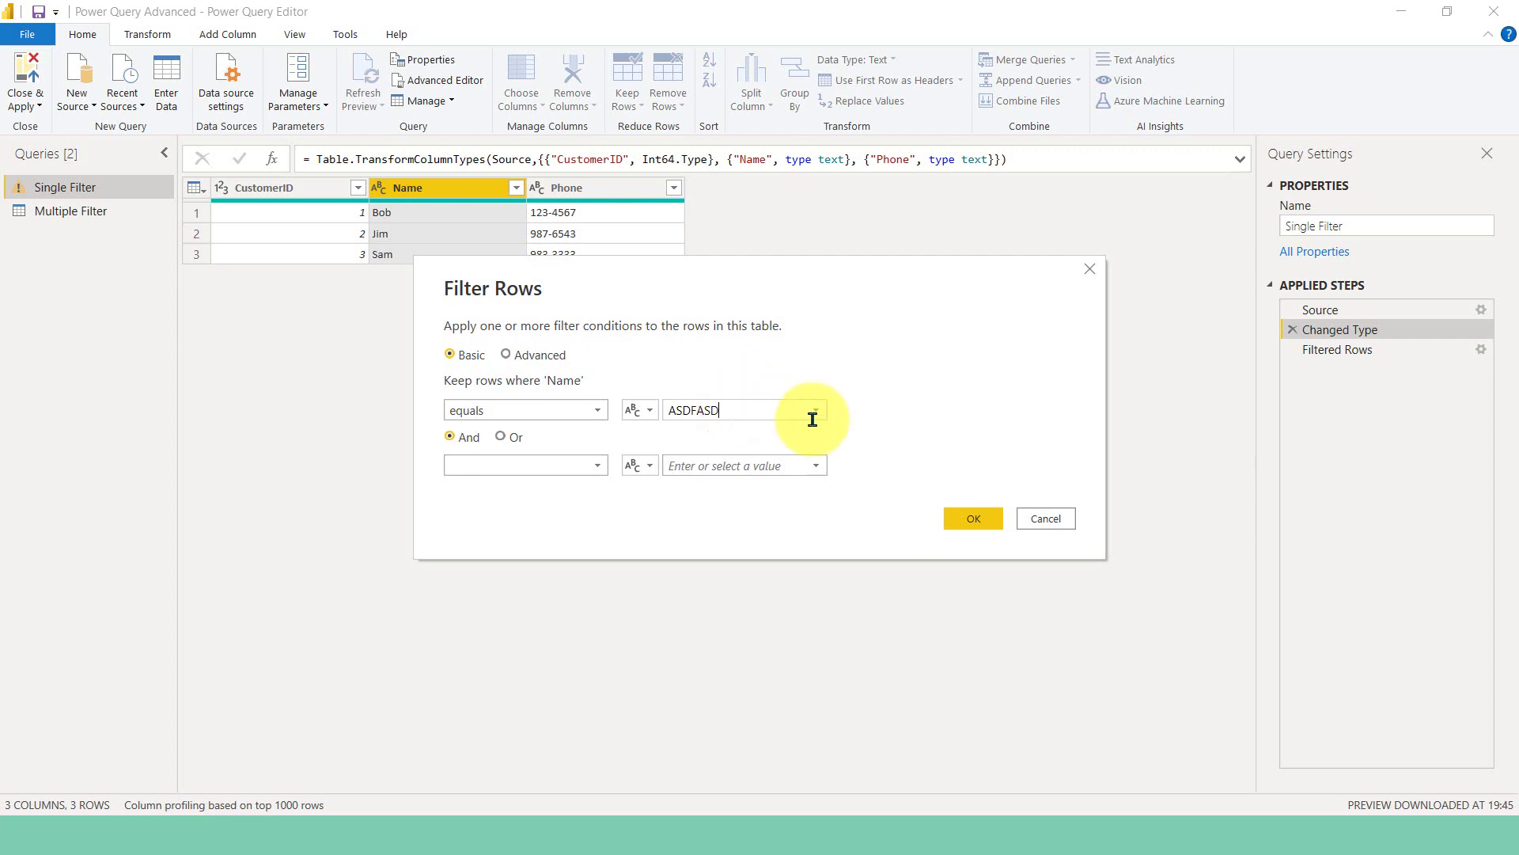
click(1064, 525)
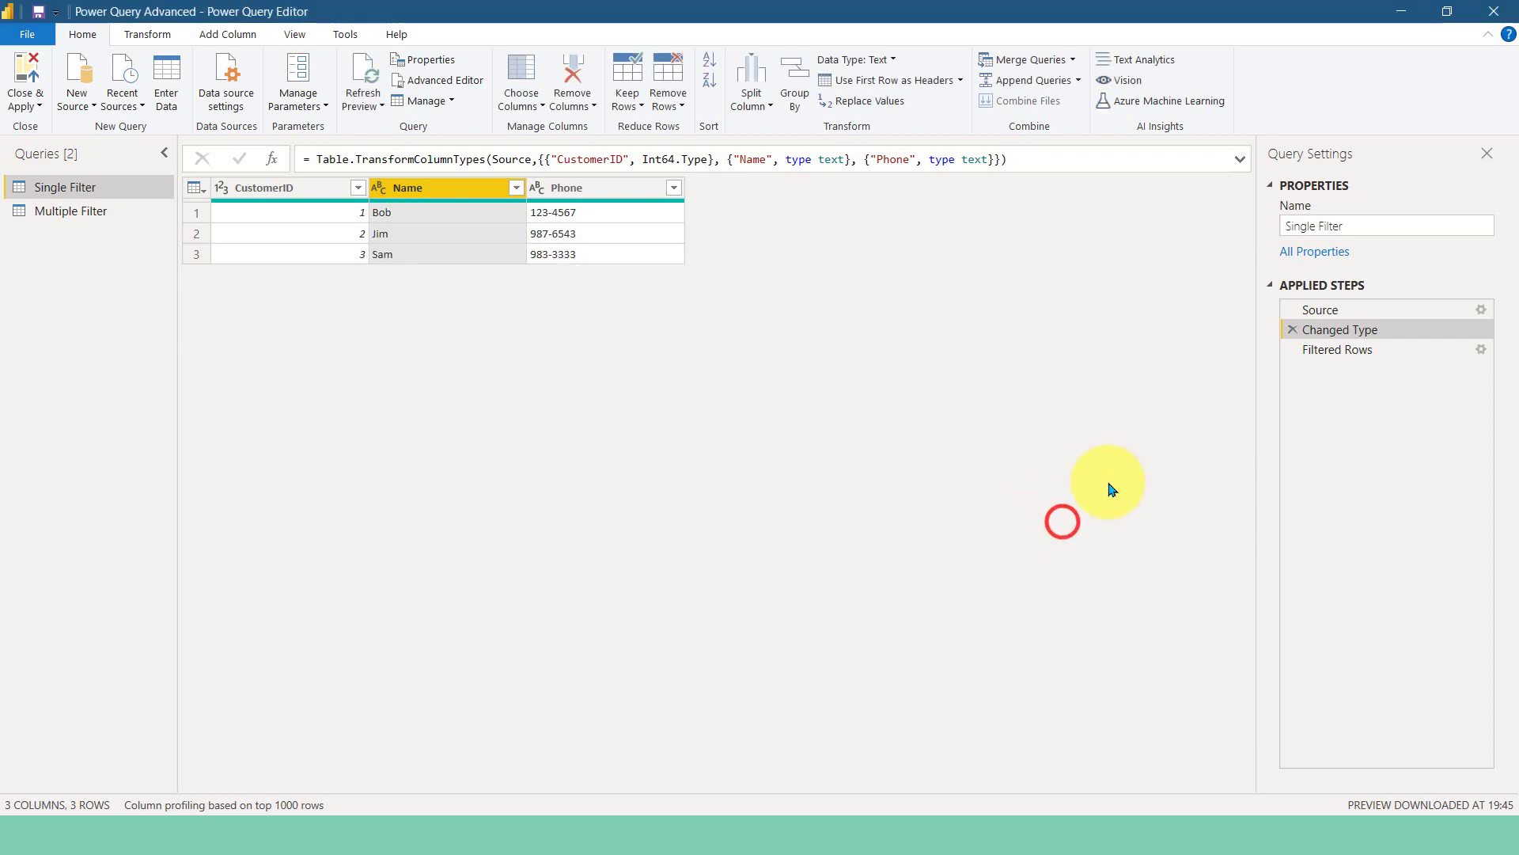
Step: Inspect the Filtered Rows step's CustomerID > 1 condition in the formula bar
click(1345, 349)
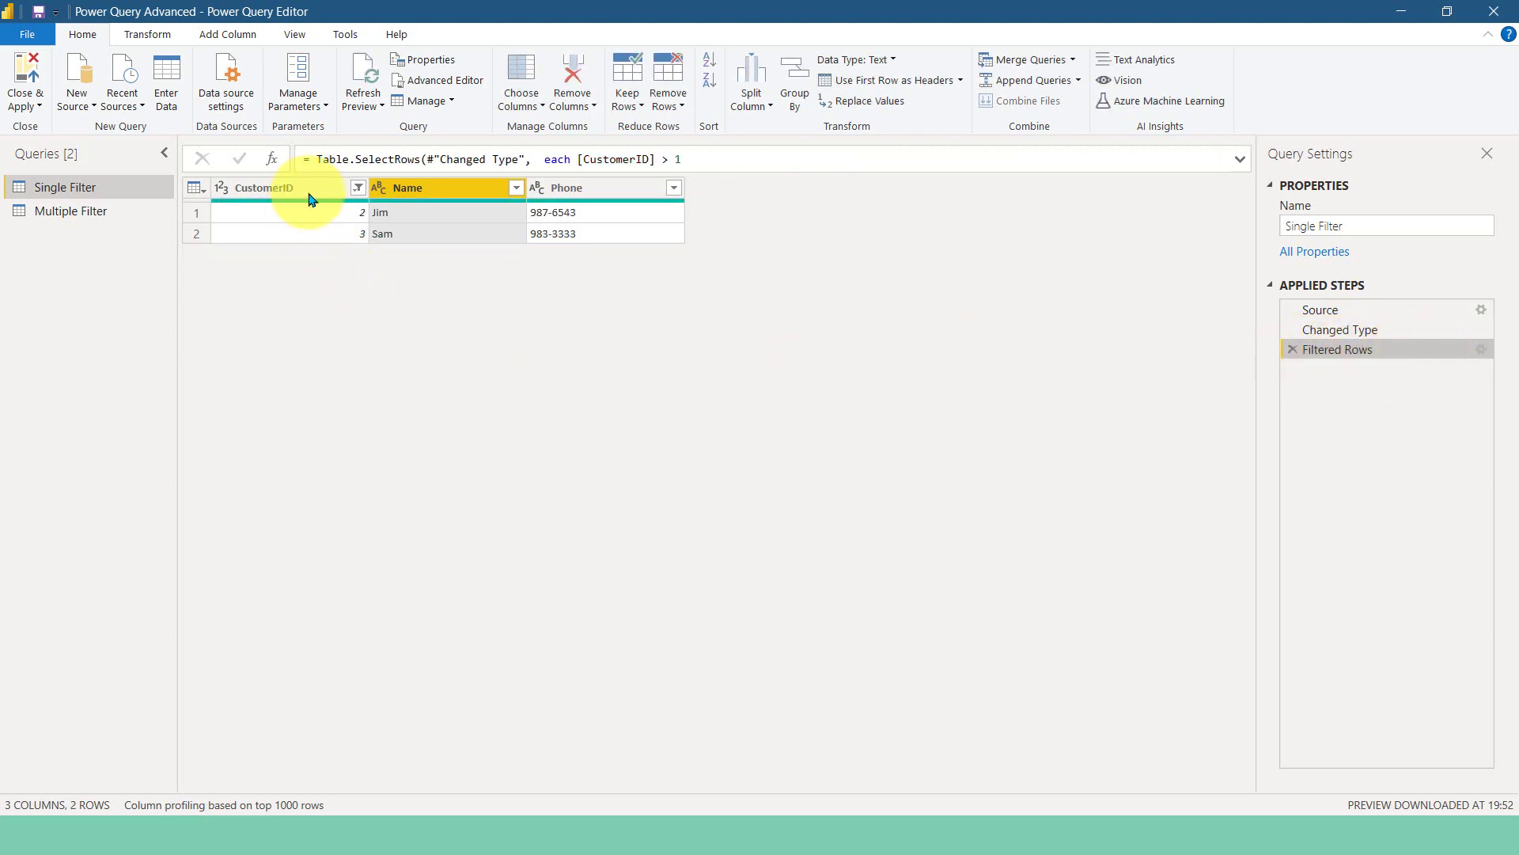
drag(556, 159, 781, 166)
click(740, 228)
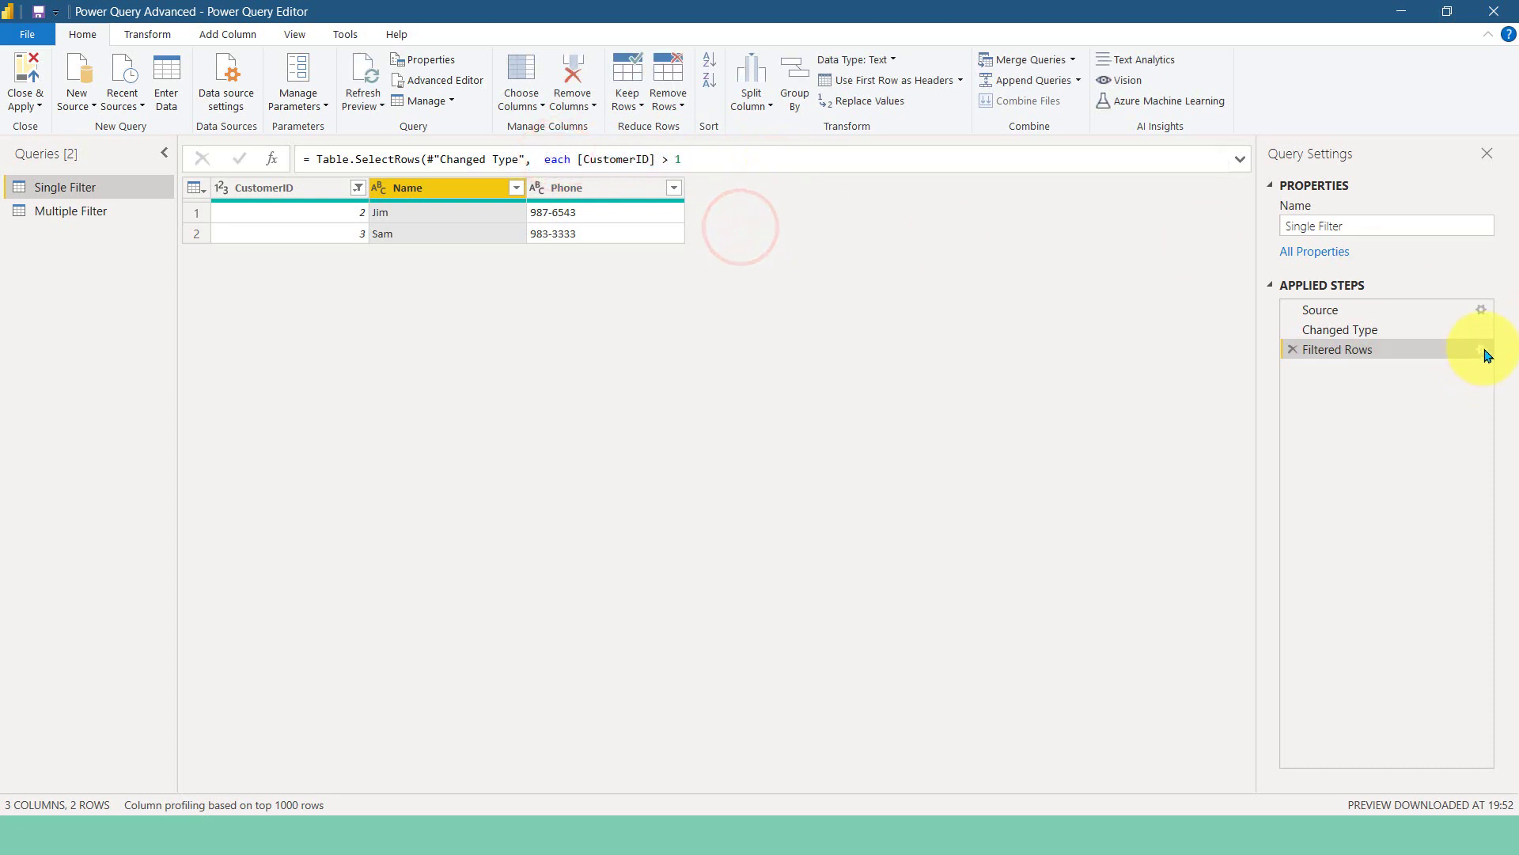
click(501, 372)
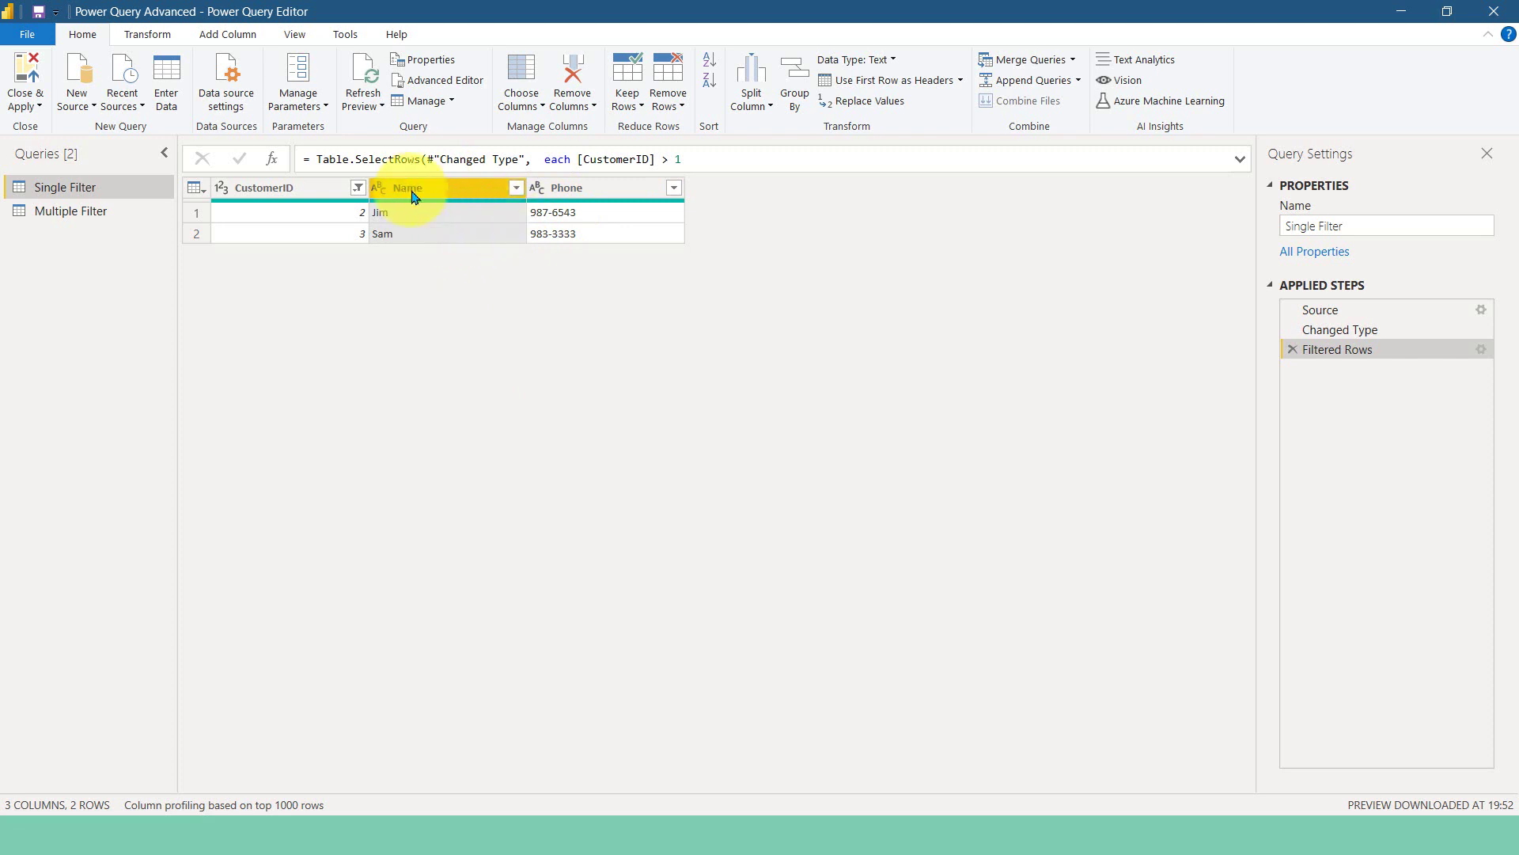
Step: Add a Name filter keeping only names that contain lowercase 's'
click(516, 187)
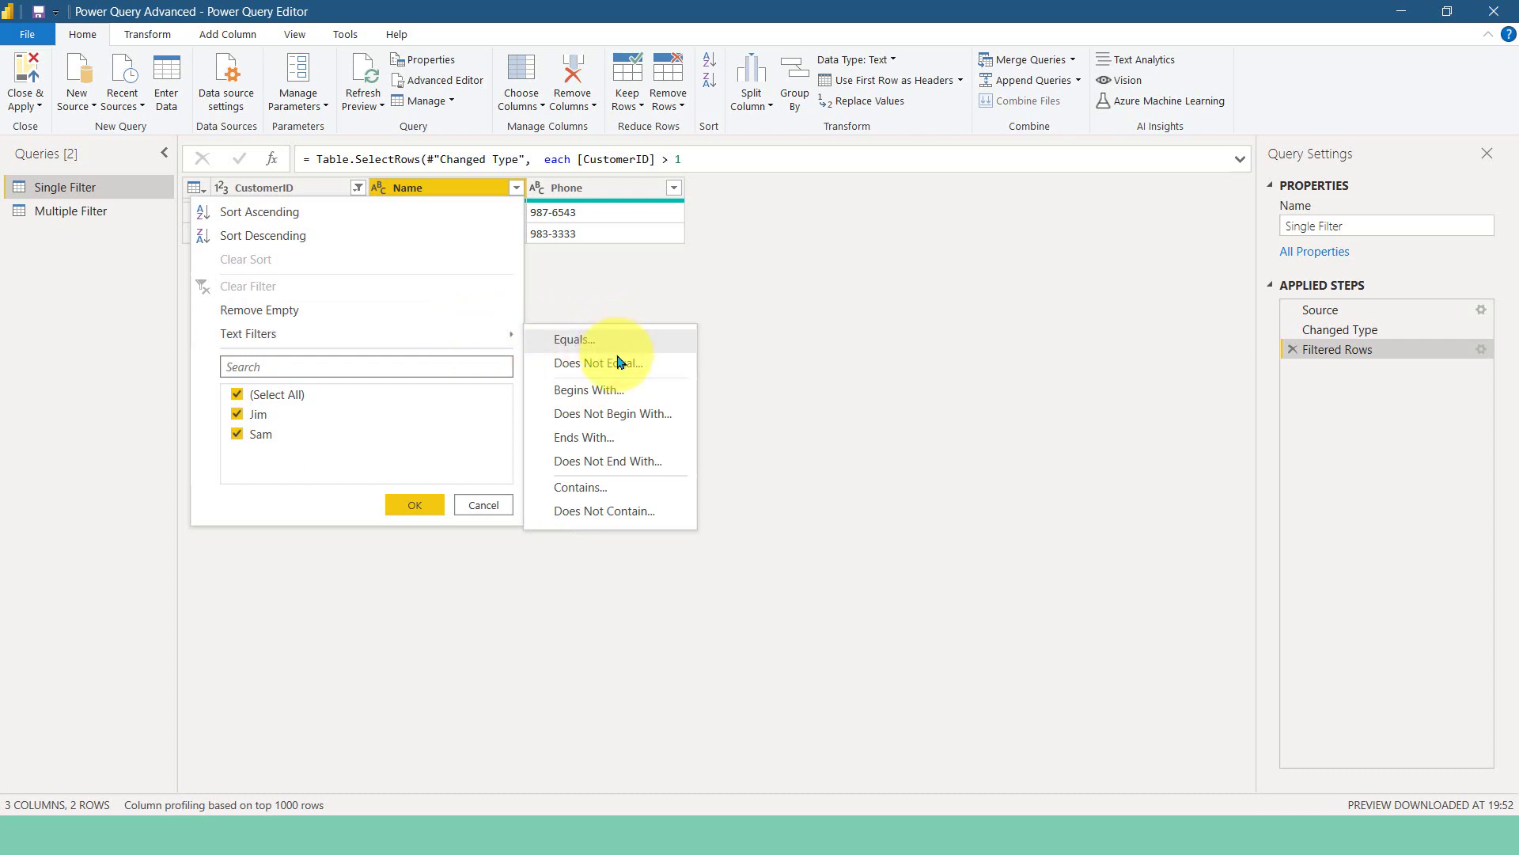
click(616, 490)
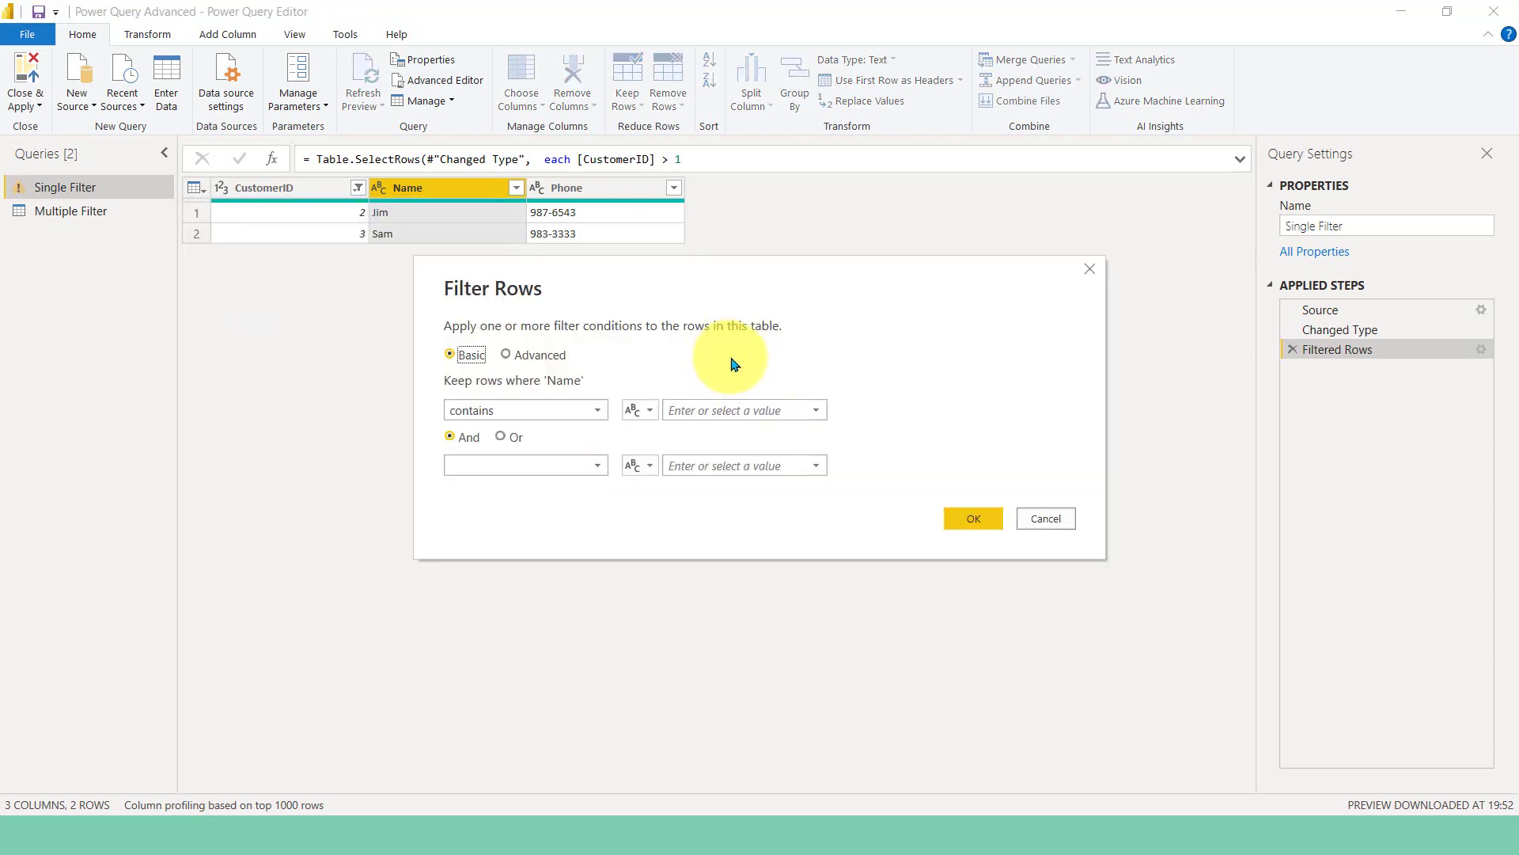
click(712, 411)
text(s)
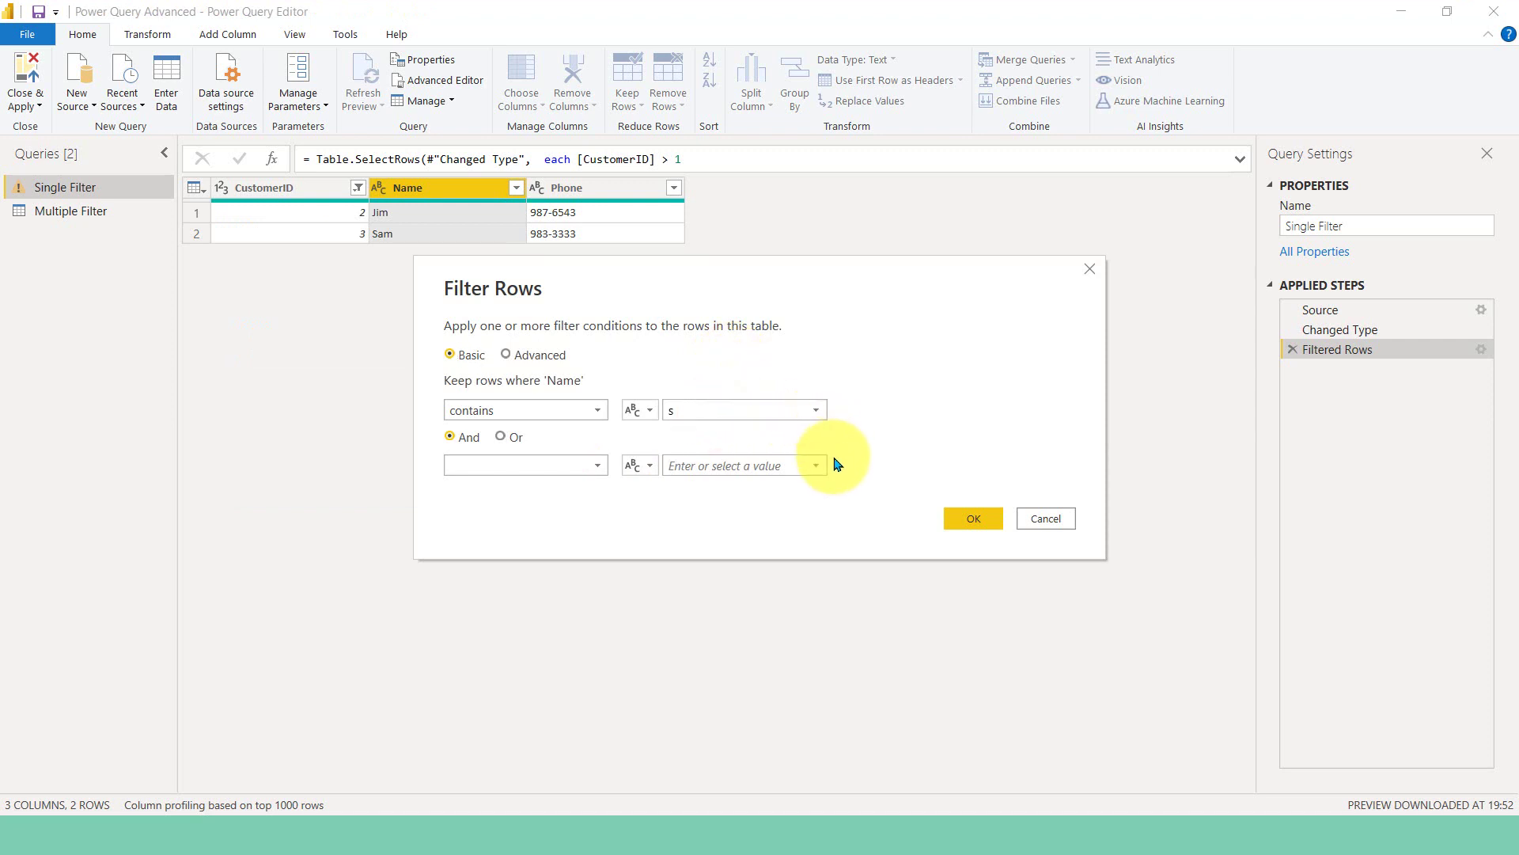
click(973, 518)
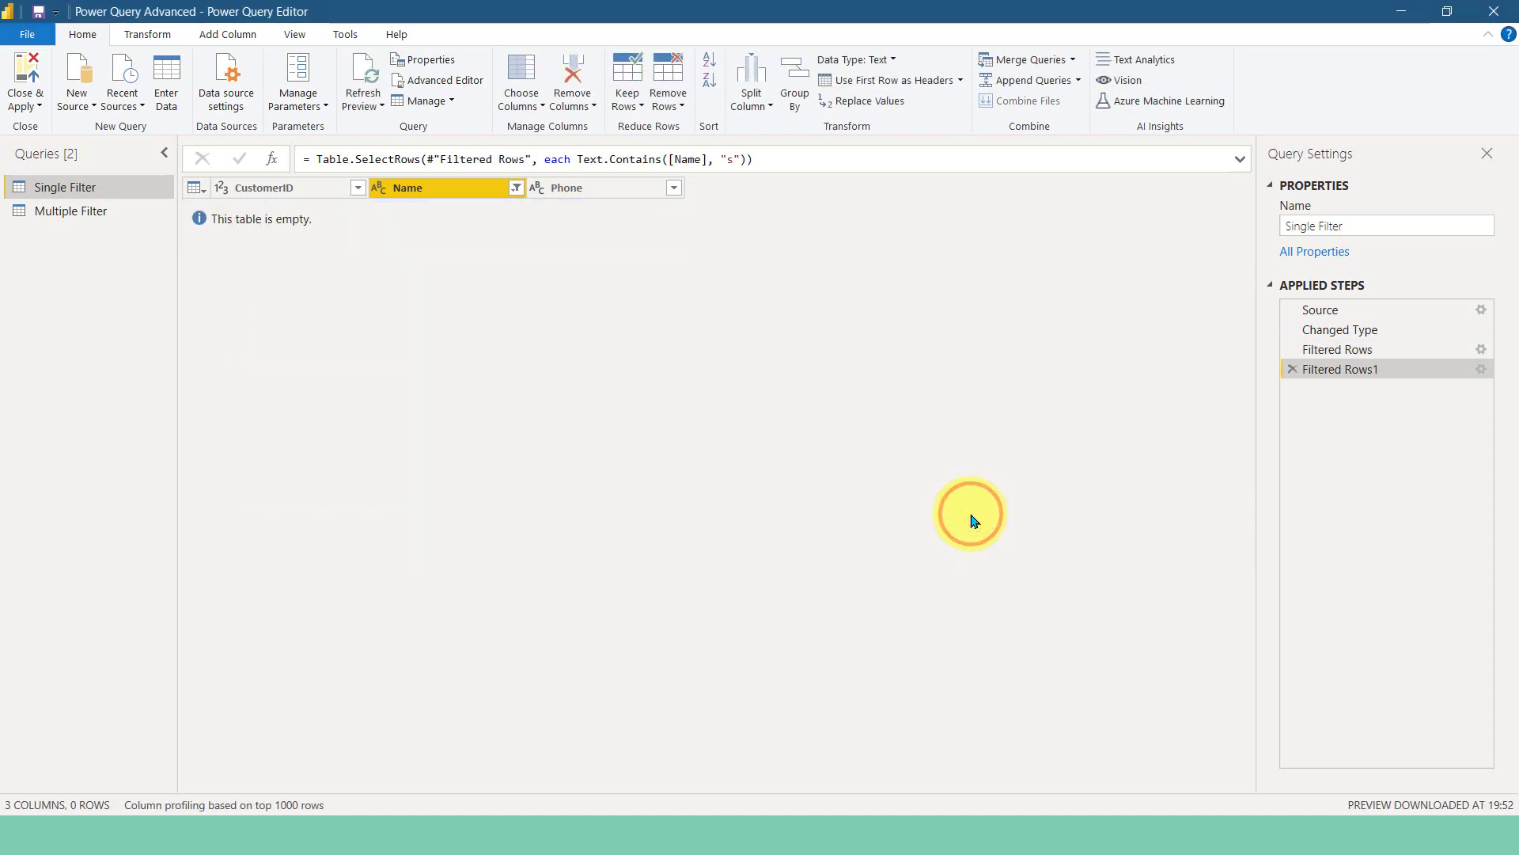
Step: Change Filtered Rows1 to test for capital 'S', then view the Filtered Rows step
click(1481, 368)
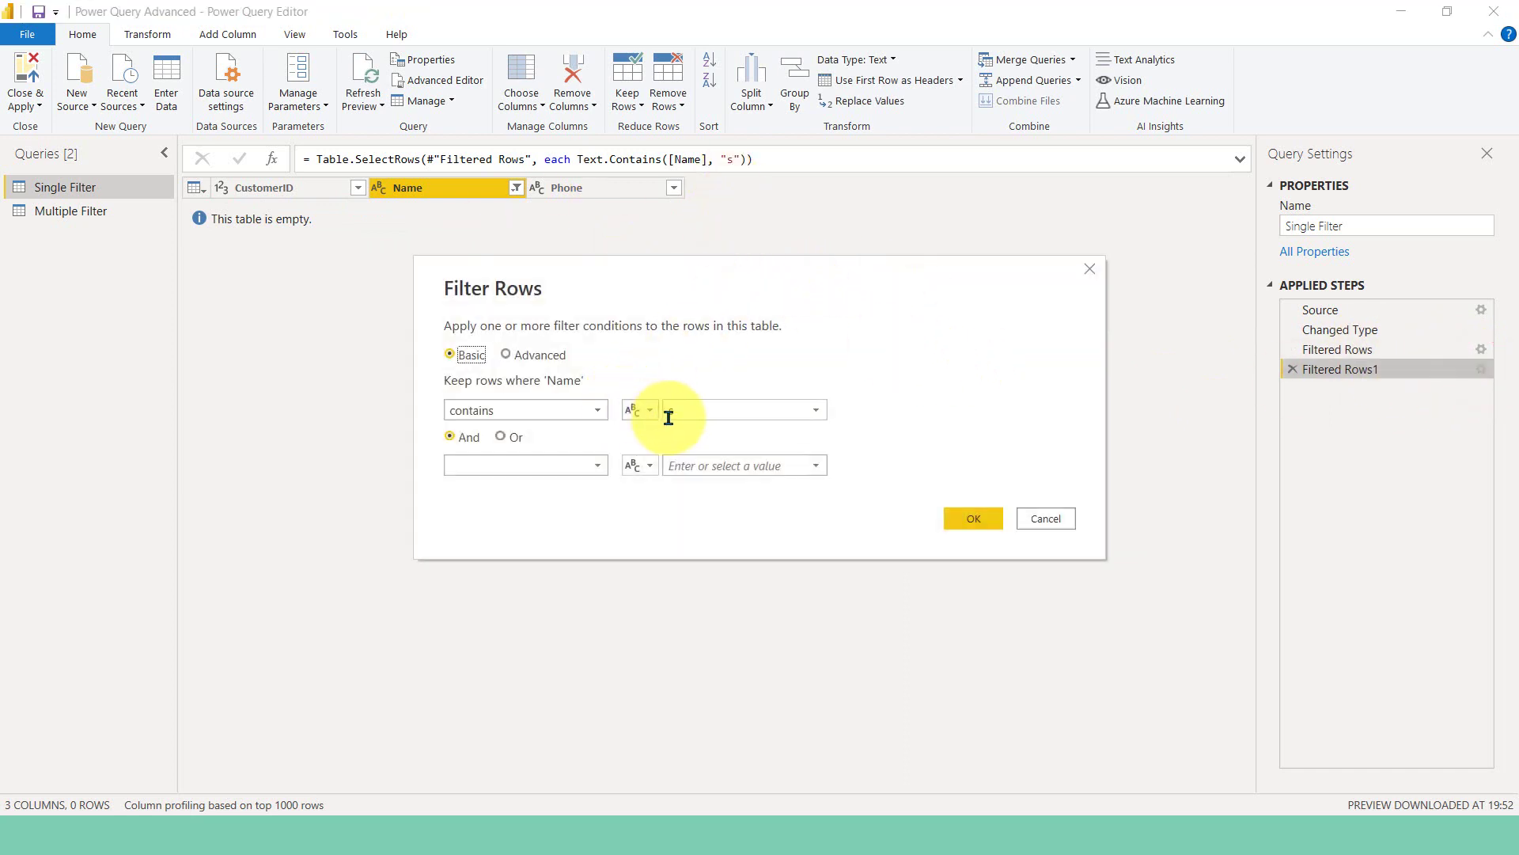
click(675, 411)
text(j)
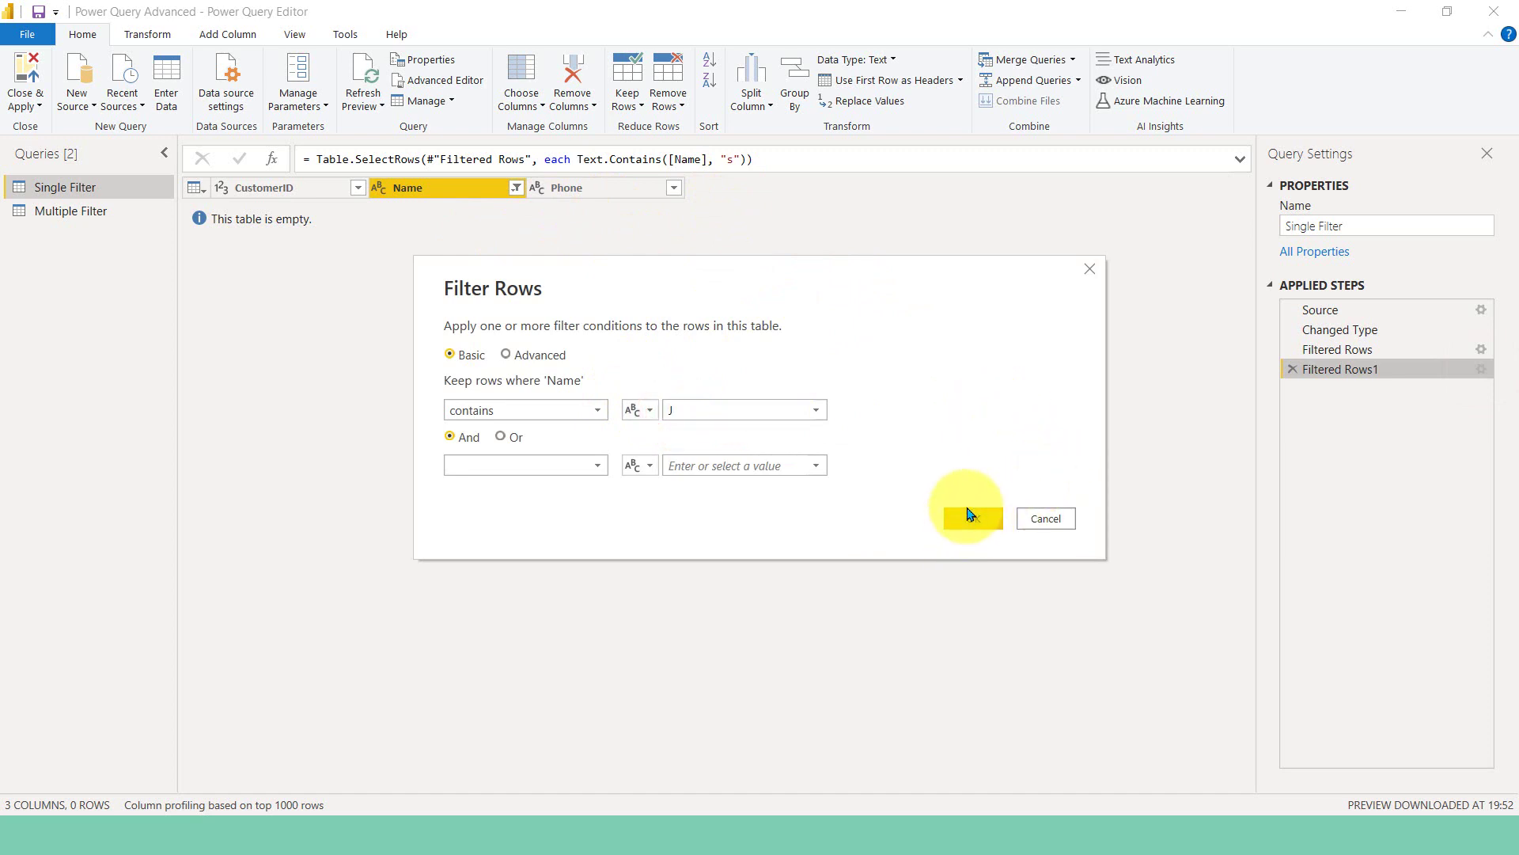
click(971, 516)
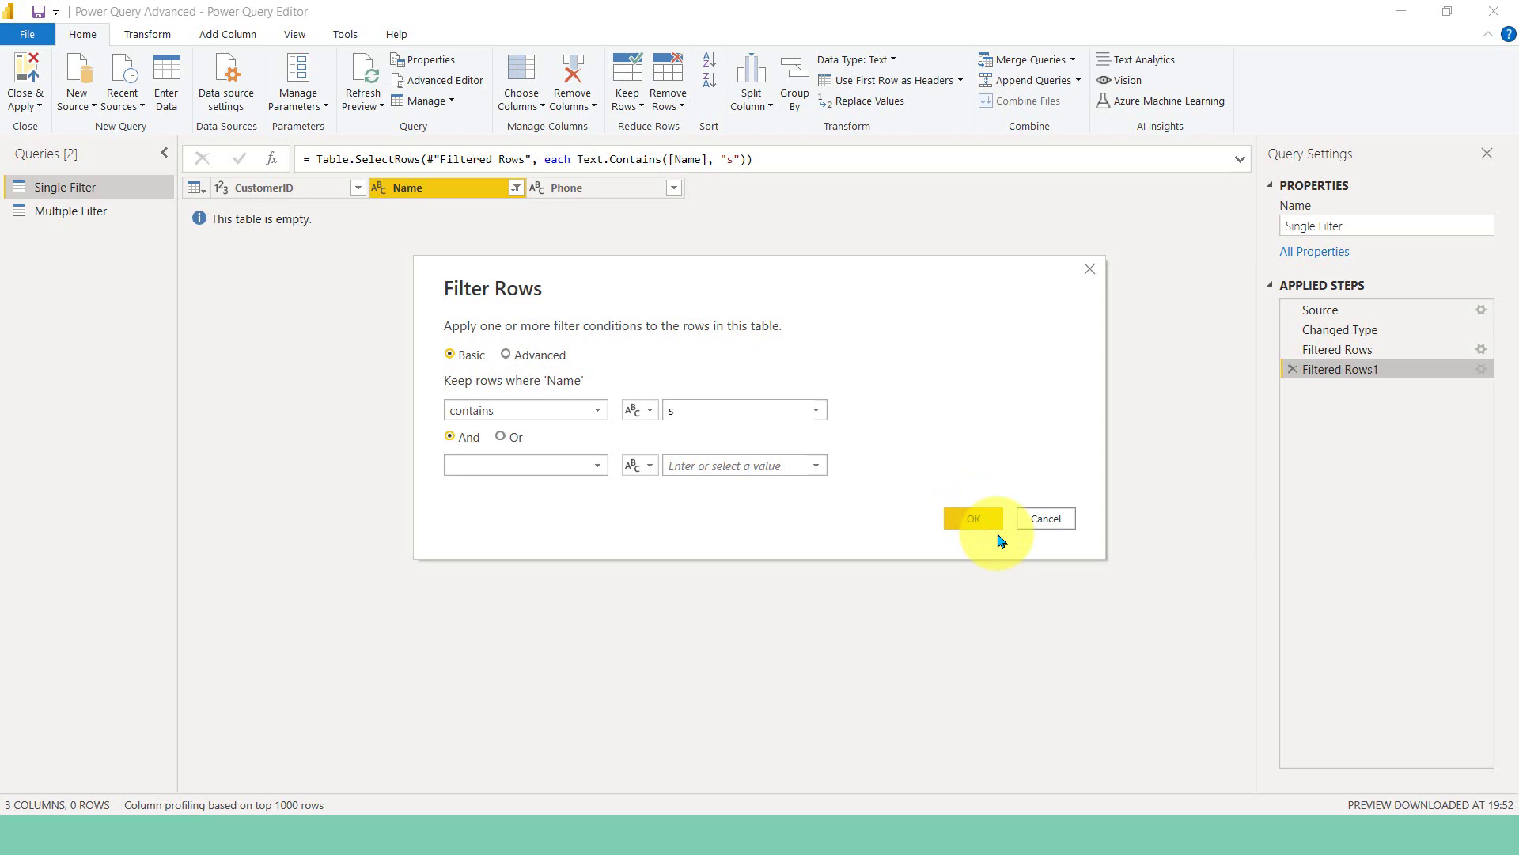
click(976, 519)
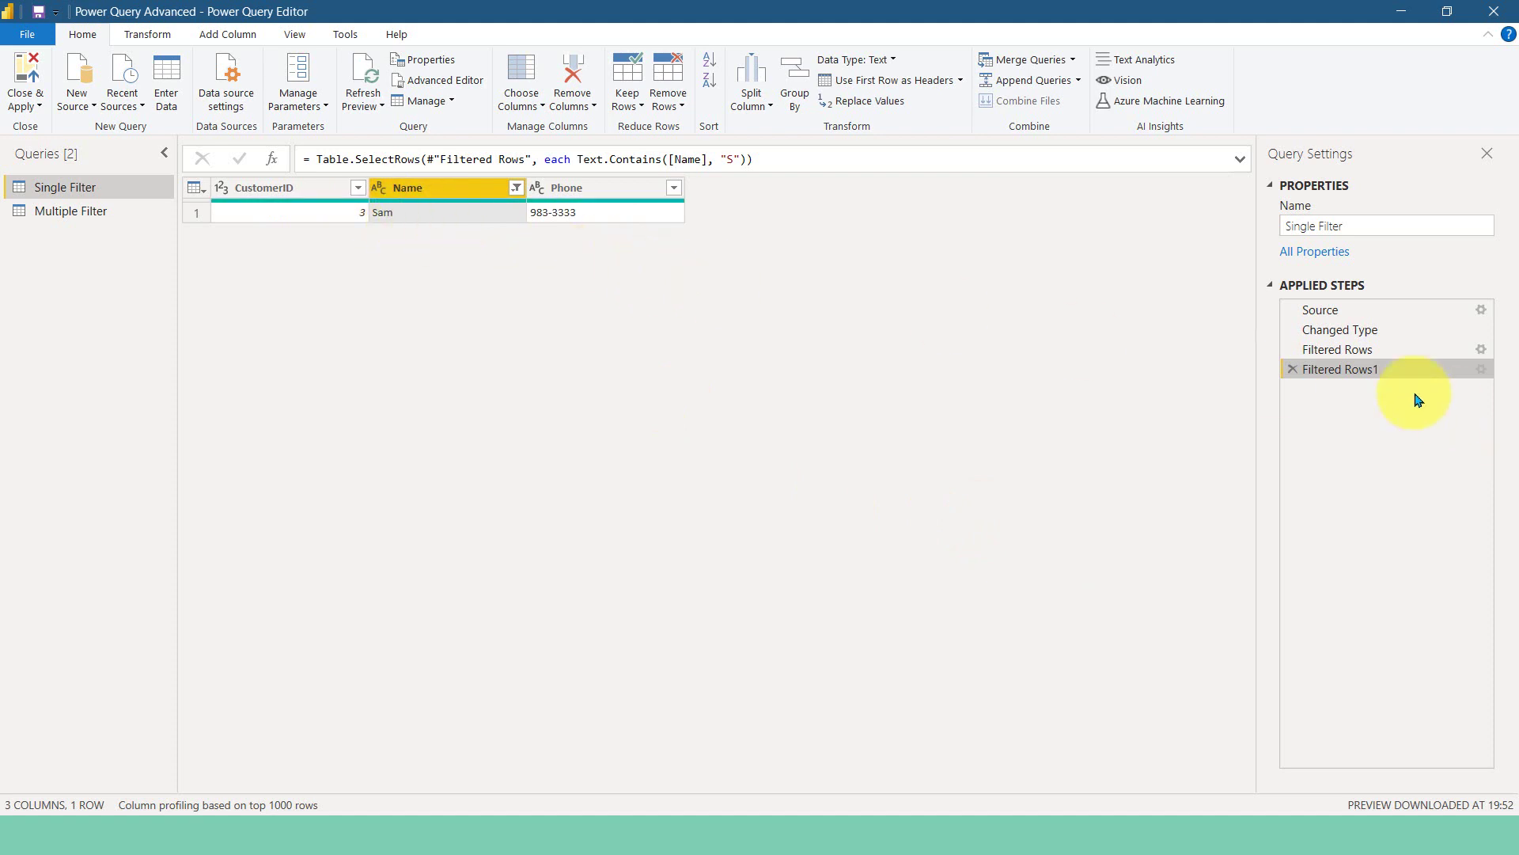
click(1343, 348)
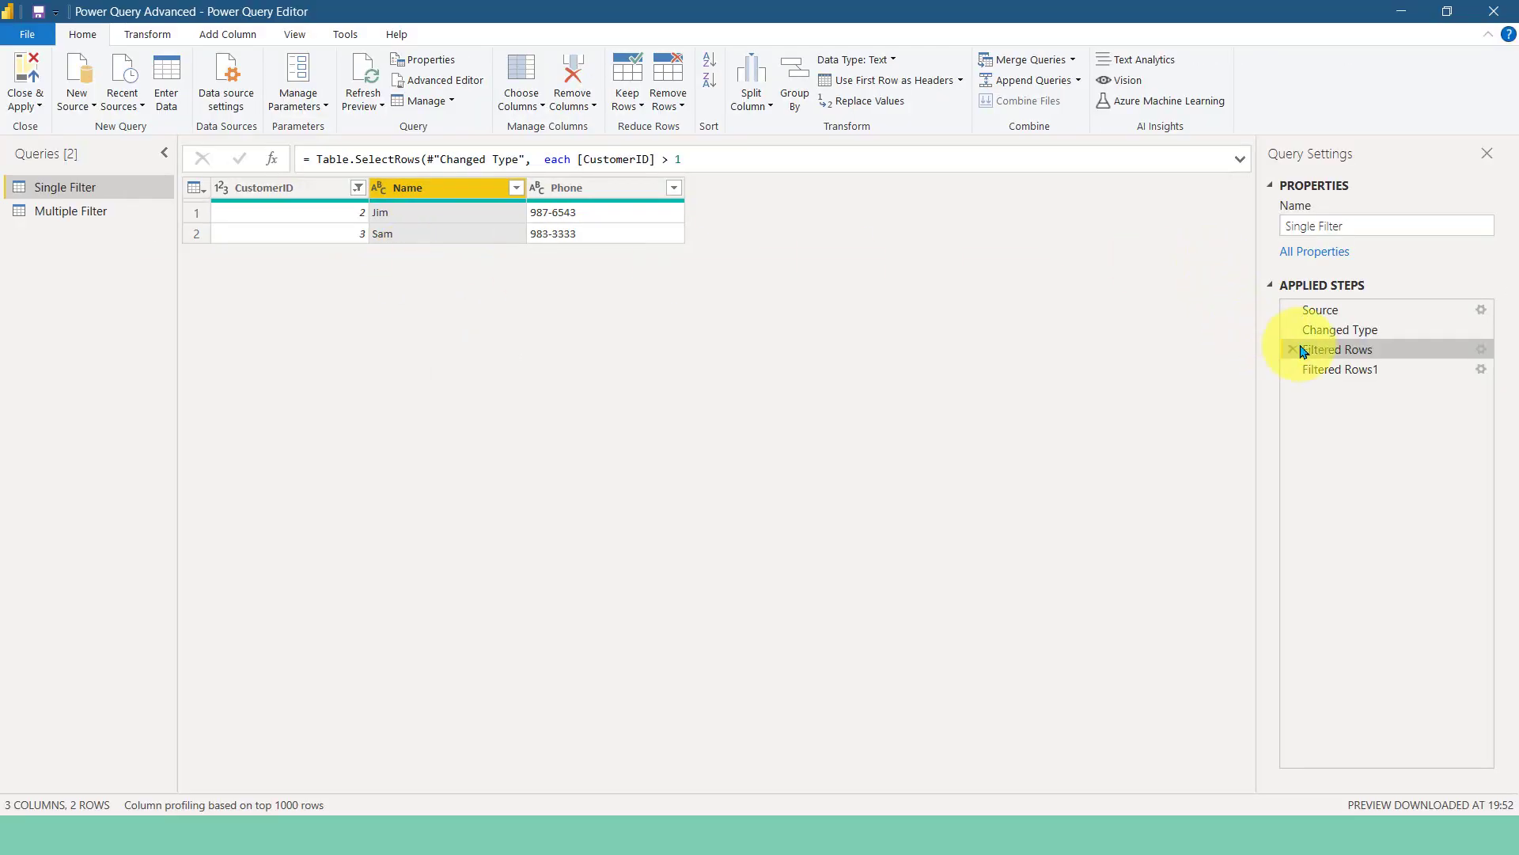
Step: Compare the Filtered Rows and Filtered Rows1 results, ending on Filtered Rows1 with only Sam
click(1333, 369)
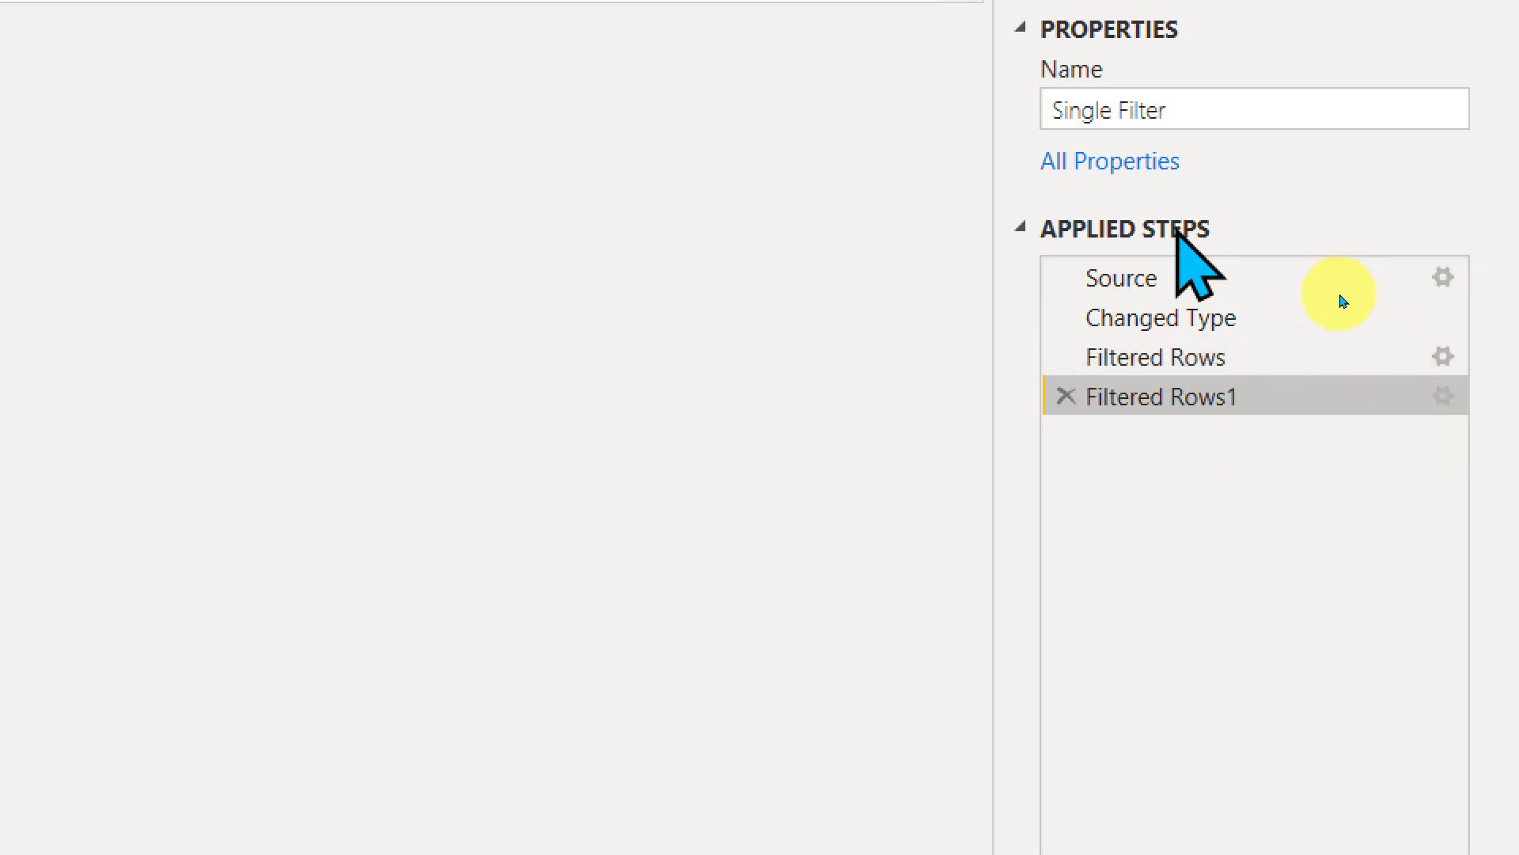
mouse_move(1345, 315)
mouse_down()
mouse_move(1358, 350)
mouse_move(1358, 322)
mouse_up()
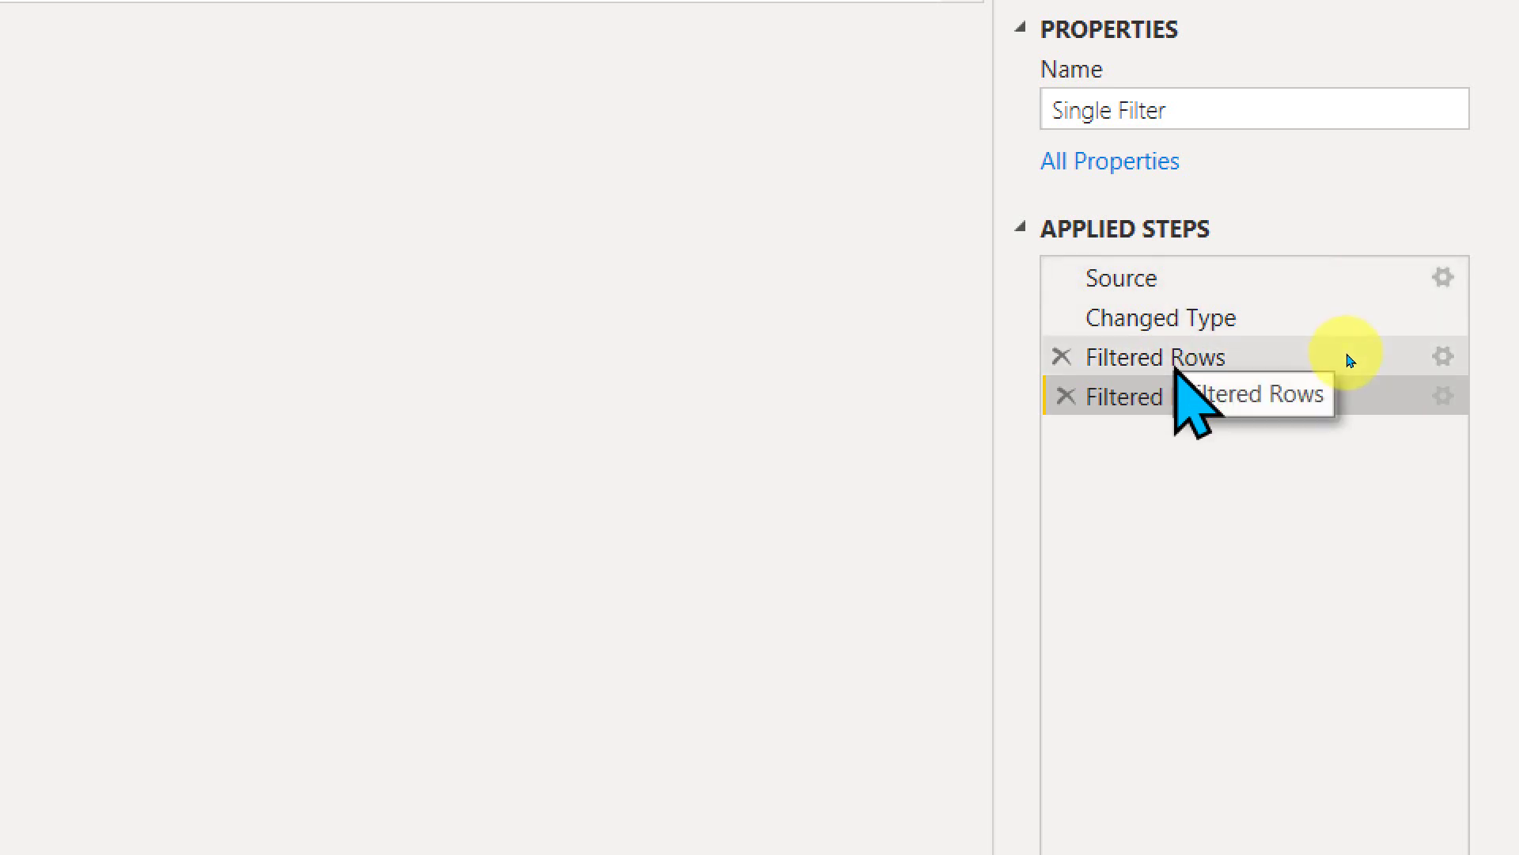
click(1348, 354)
click(1337, 380)
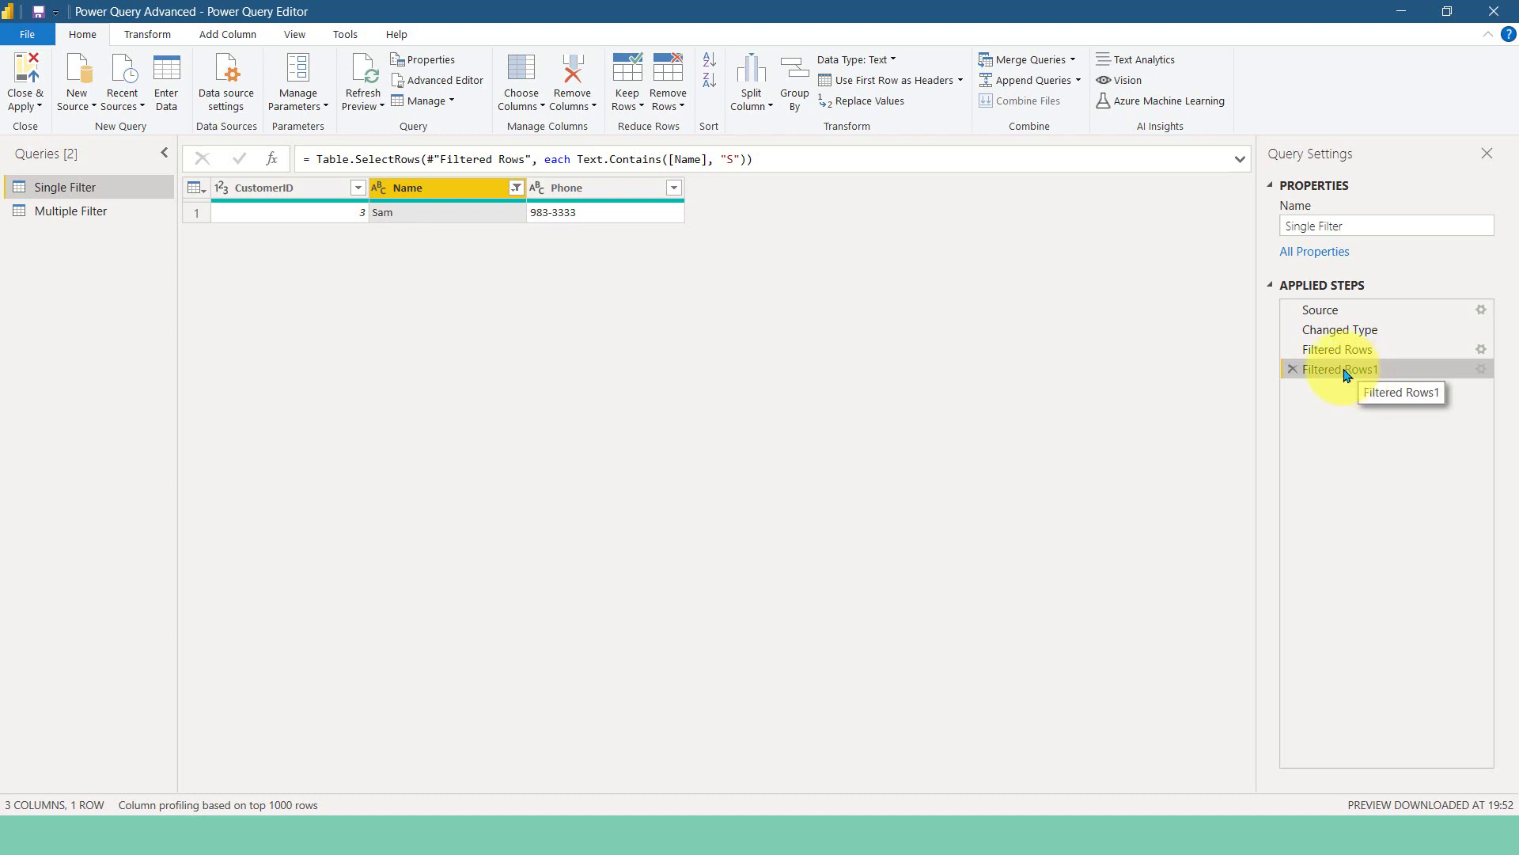
right_click(1343, 371)
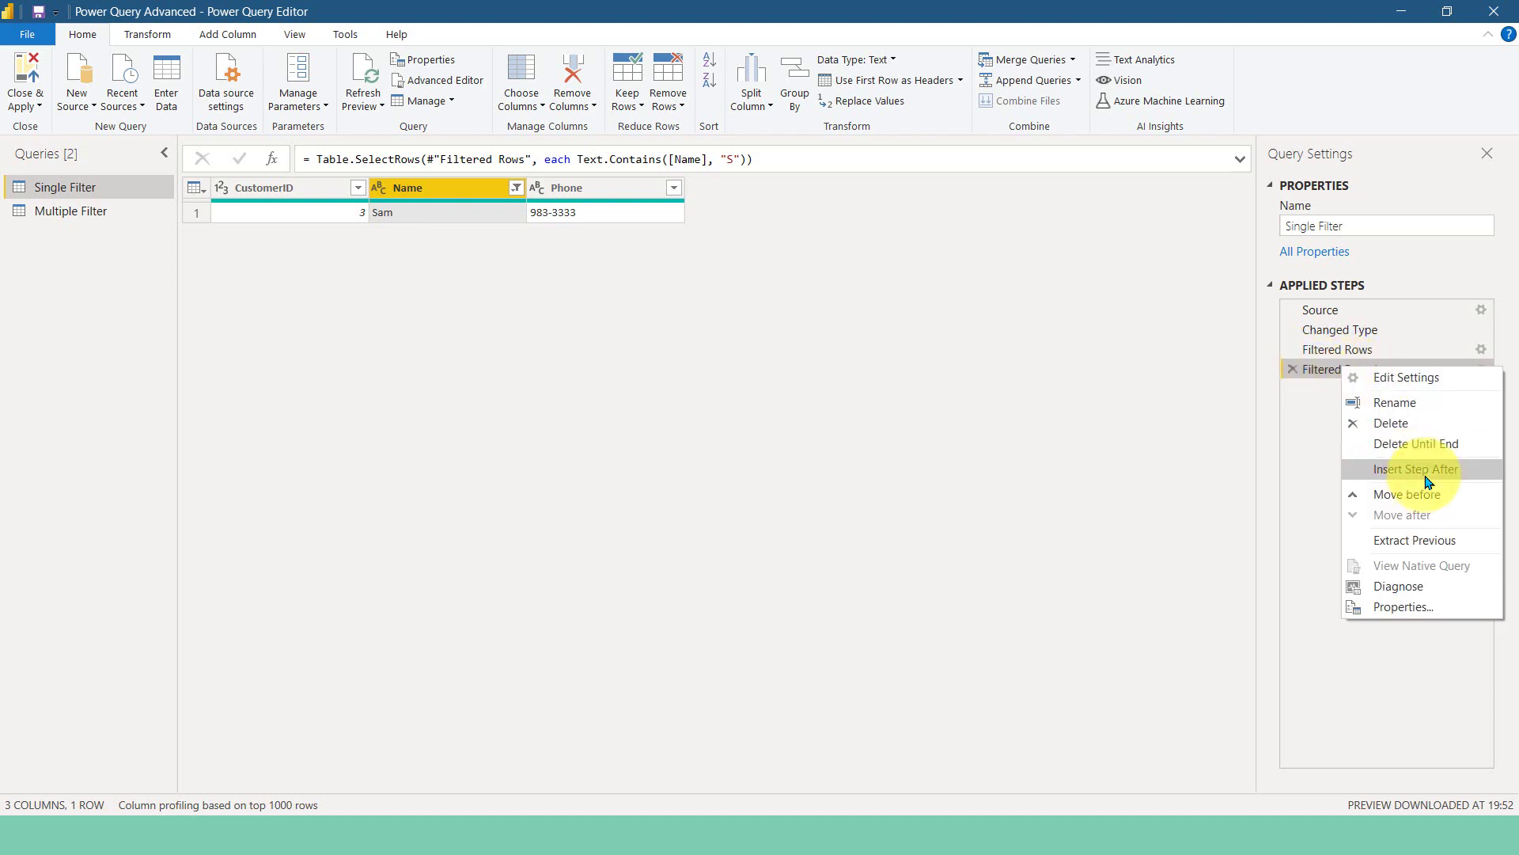
click(1116, 455)
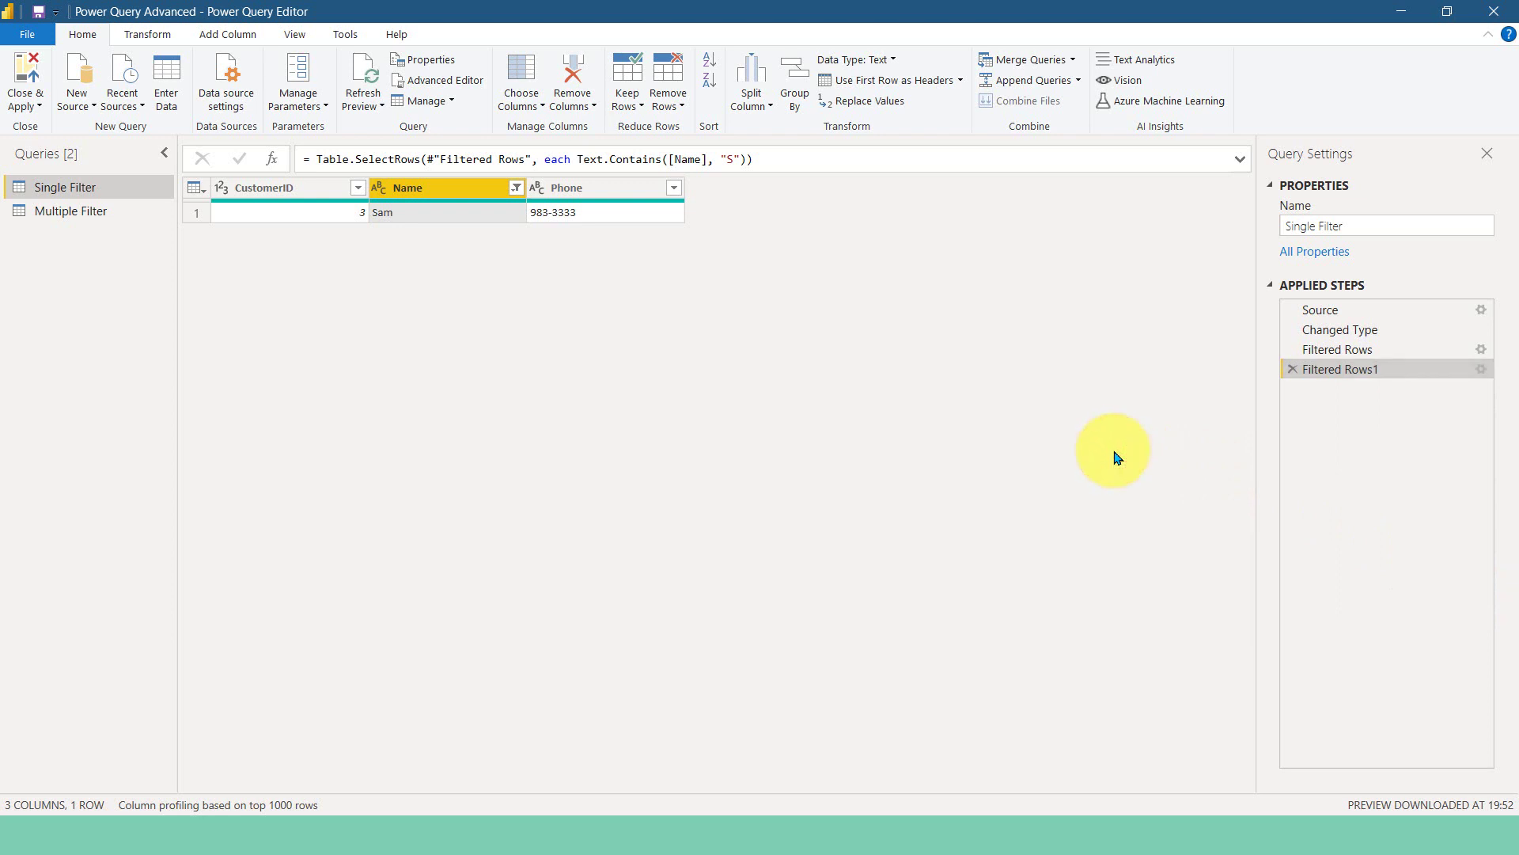
right_click(1339, 374)
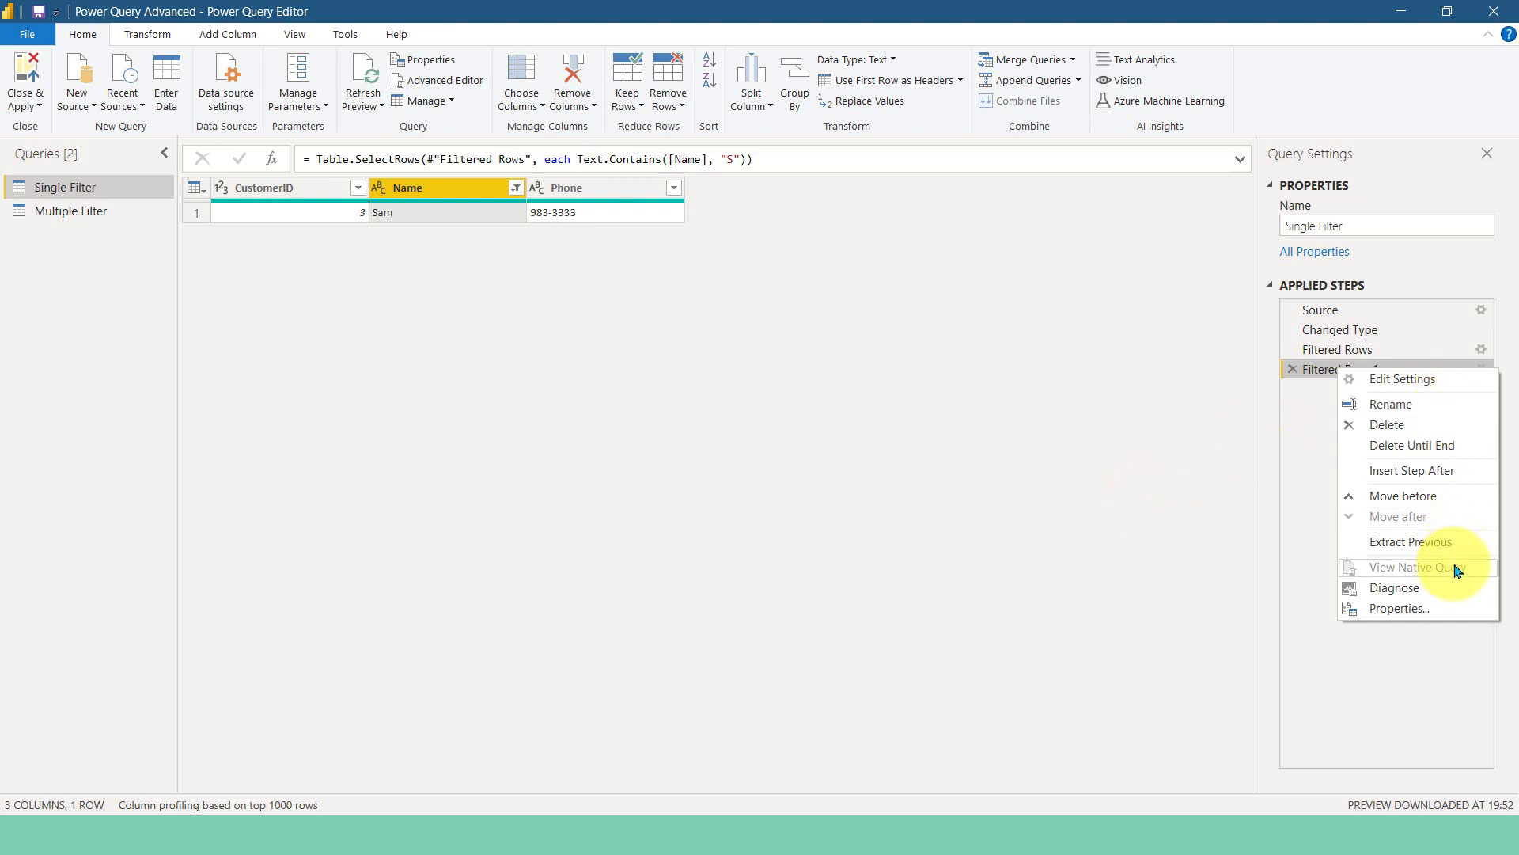
click(1211, 510)
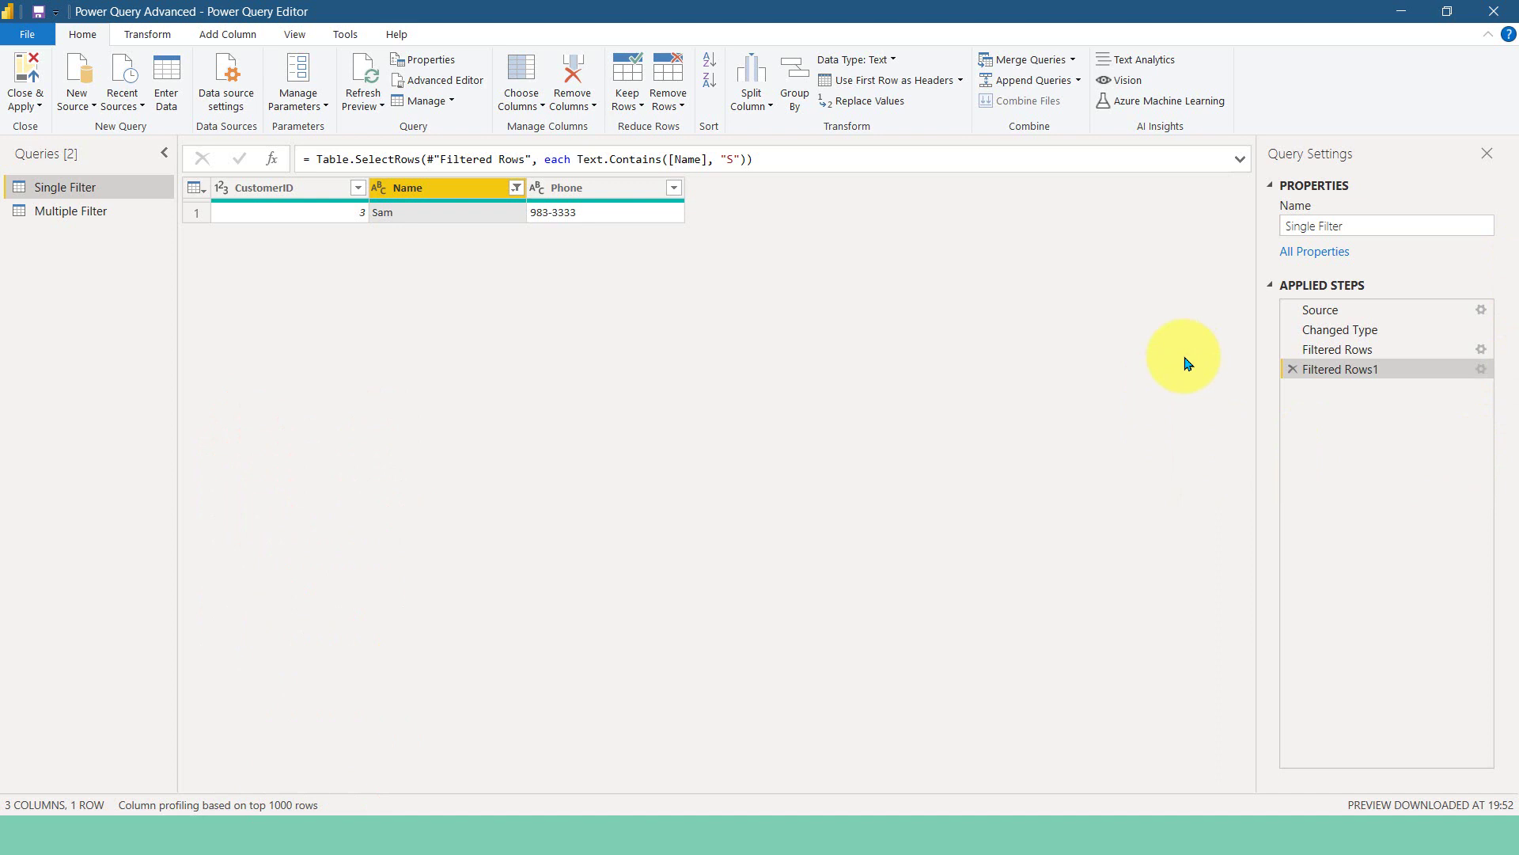
Step: Show Multiple Filter's code in Advanced Editor and highlight its CustomerID > 1 condition
click(67, 212)
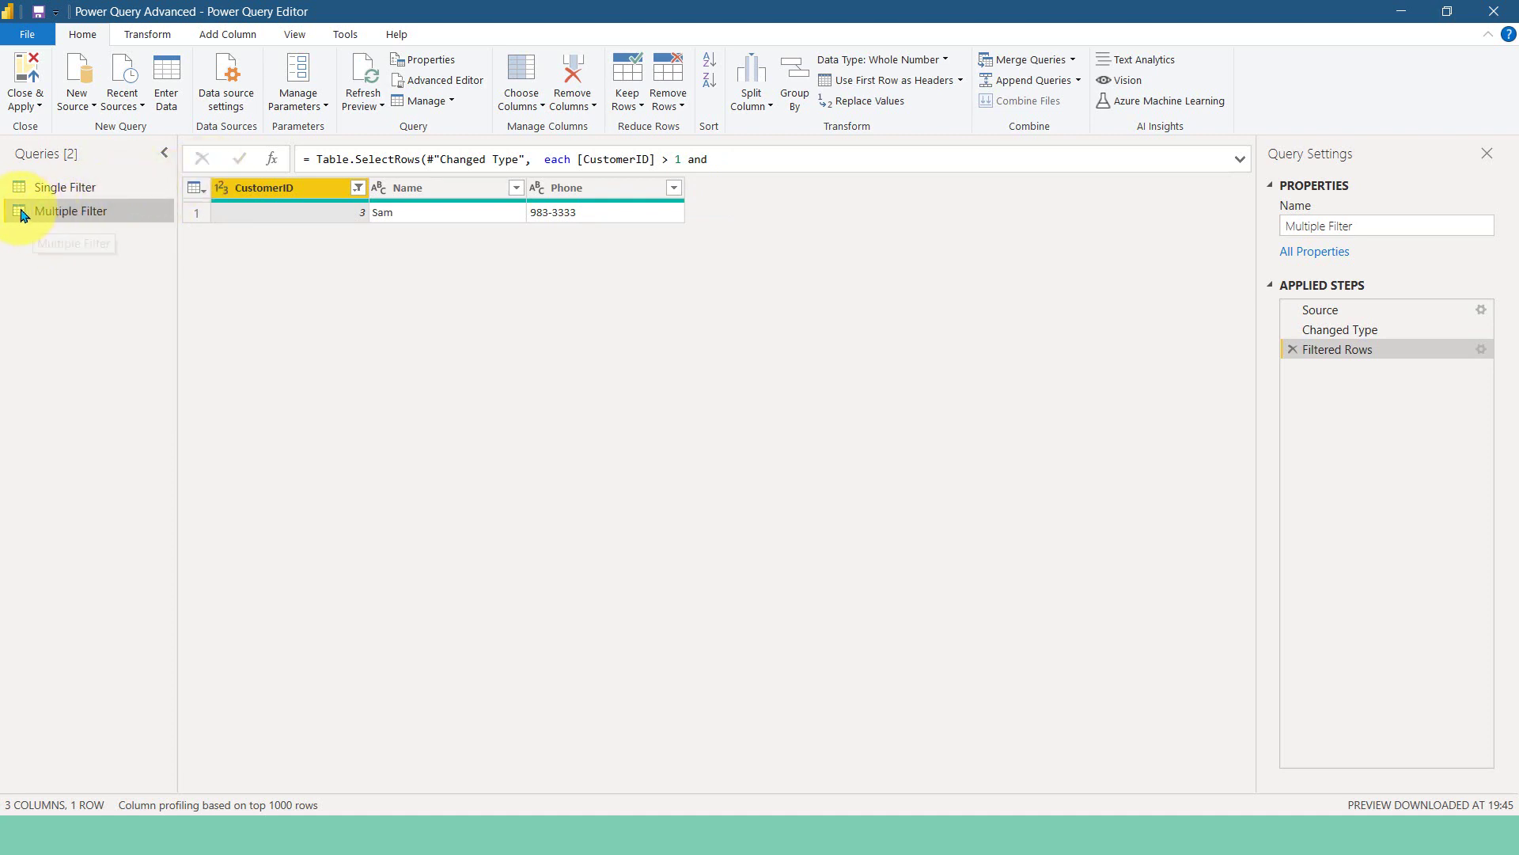
click(451, 86)
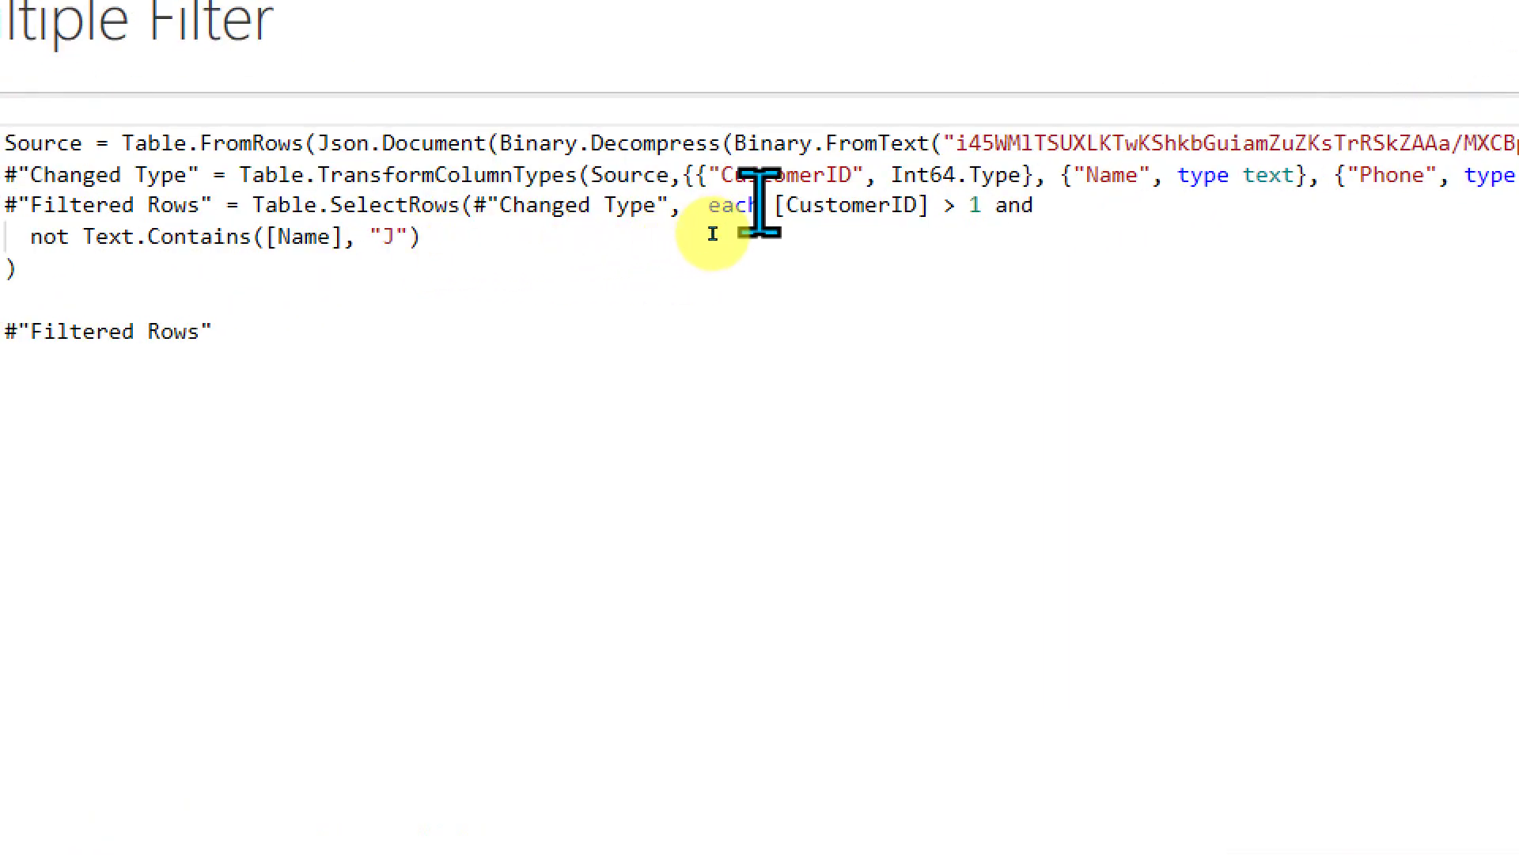
drag(694, 205, 985, 205)
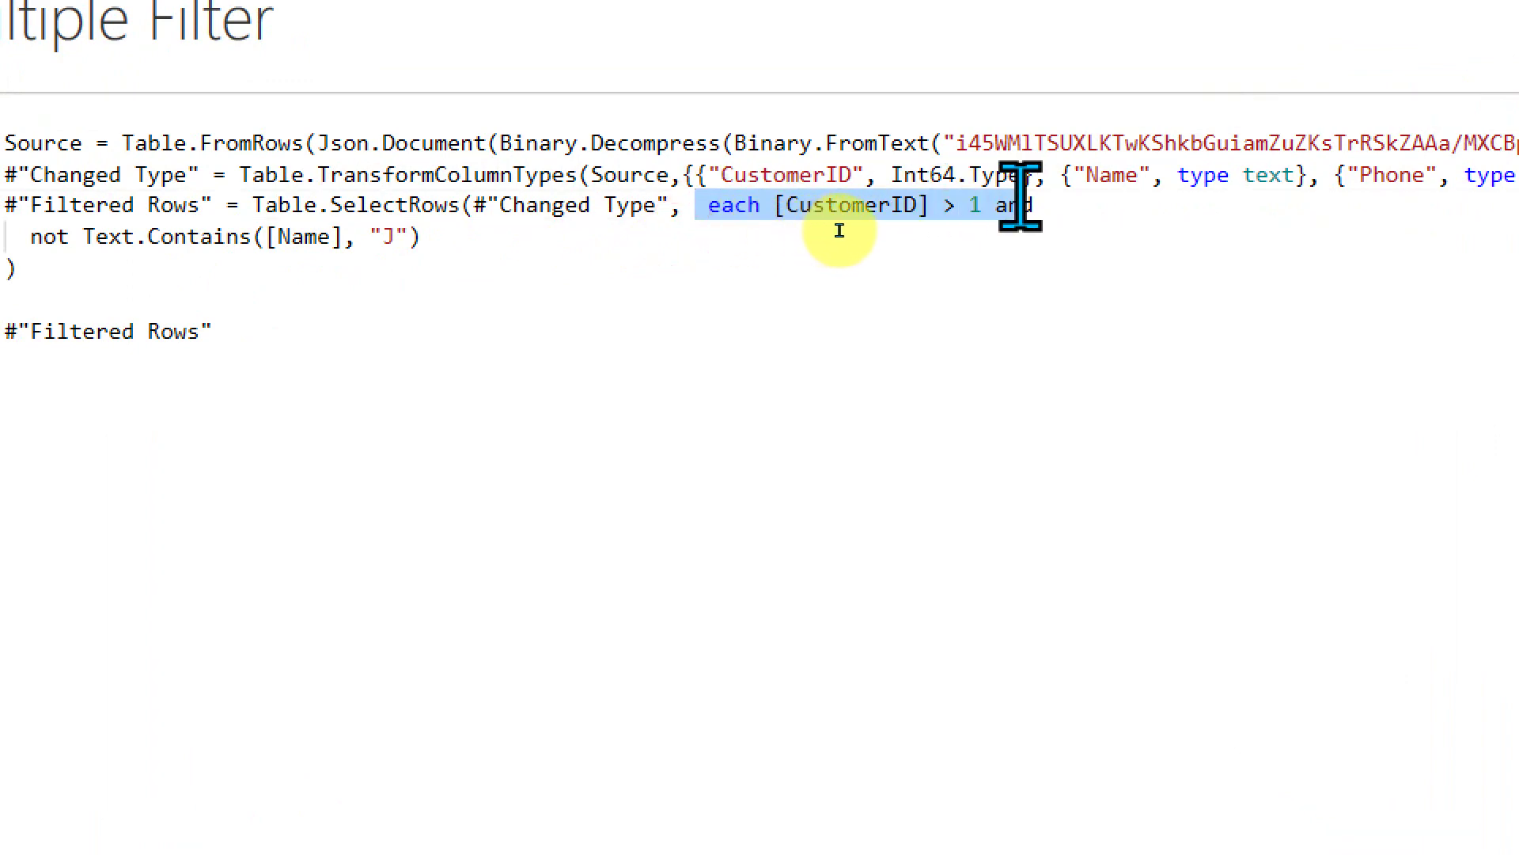
click(993, 211)
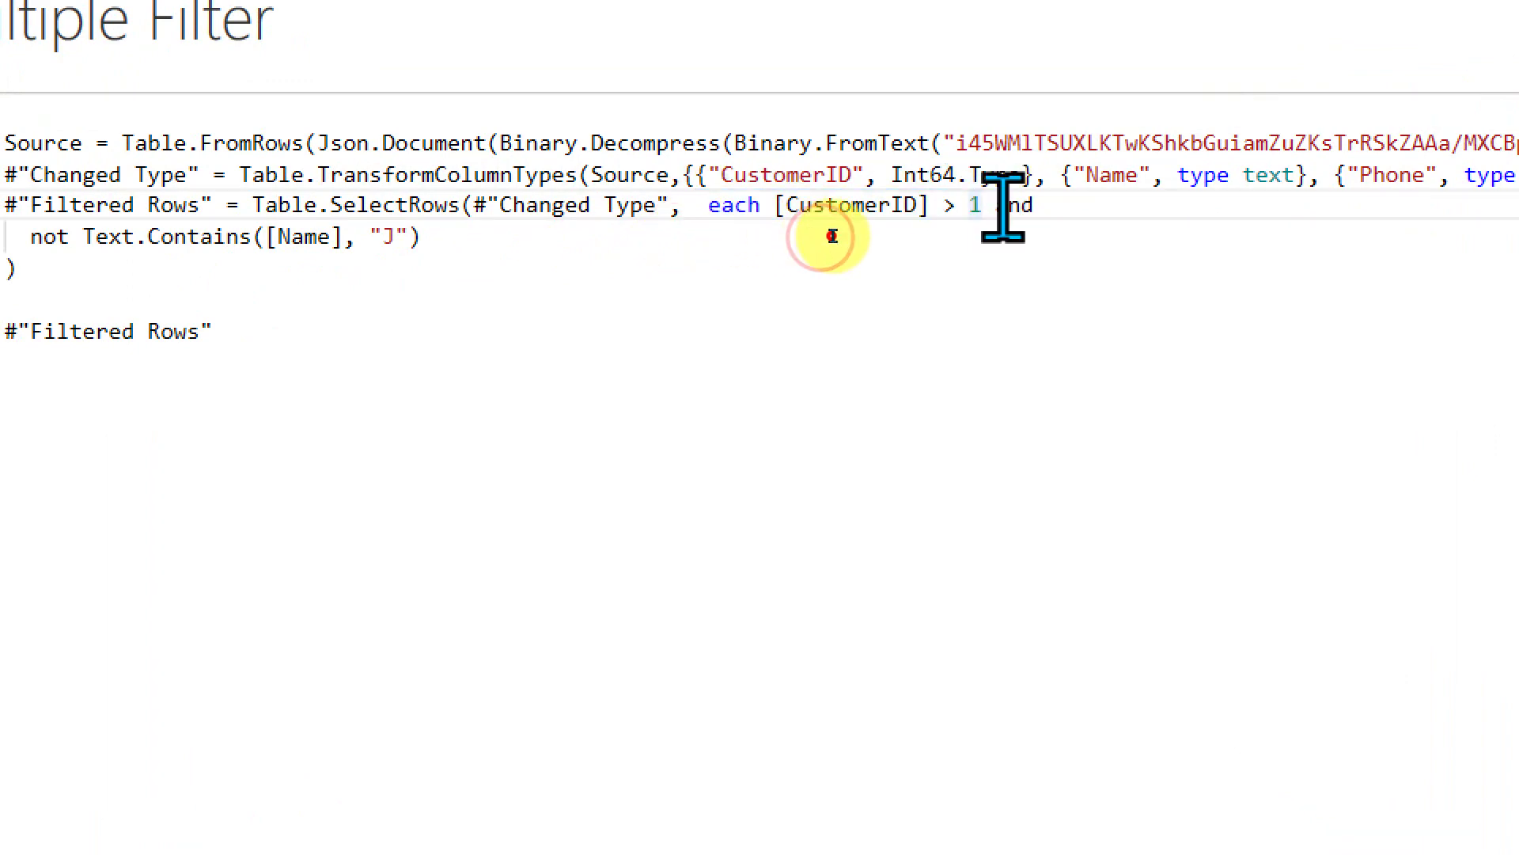
Step: Highlight the 'and' and the not Text.Contains Name 'J' condition in the code
drag(998, 204, 1052, 205)
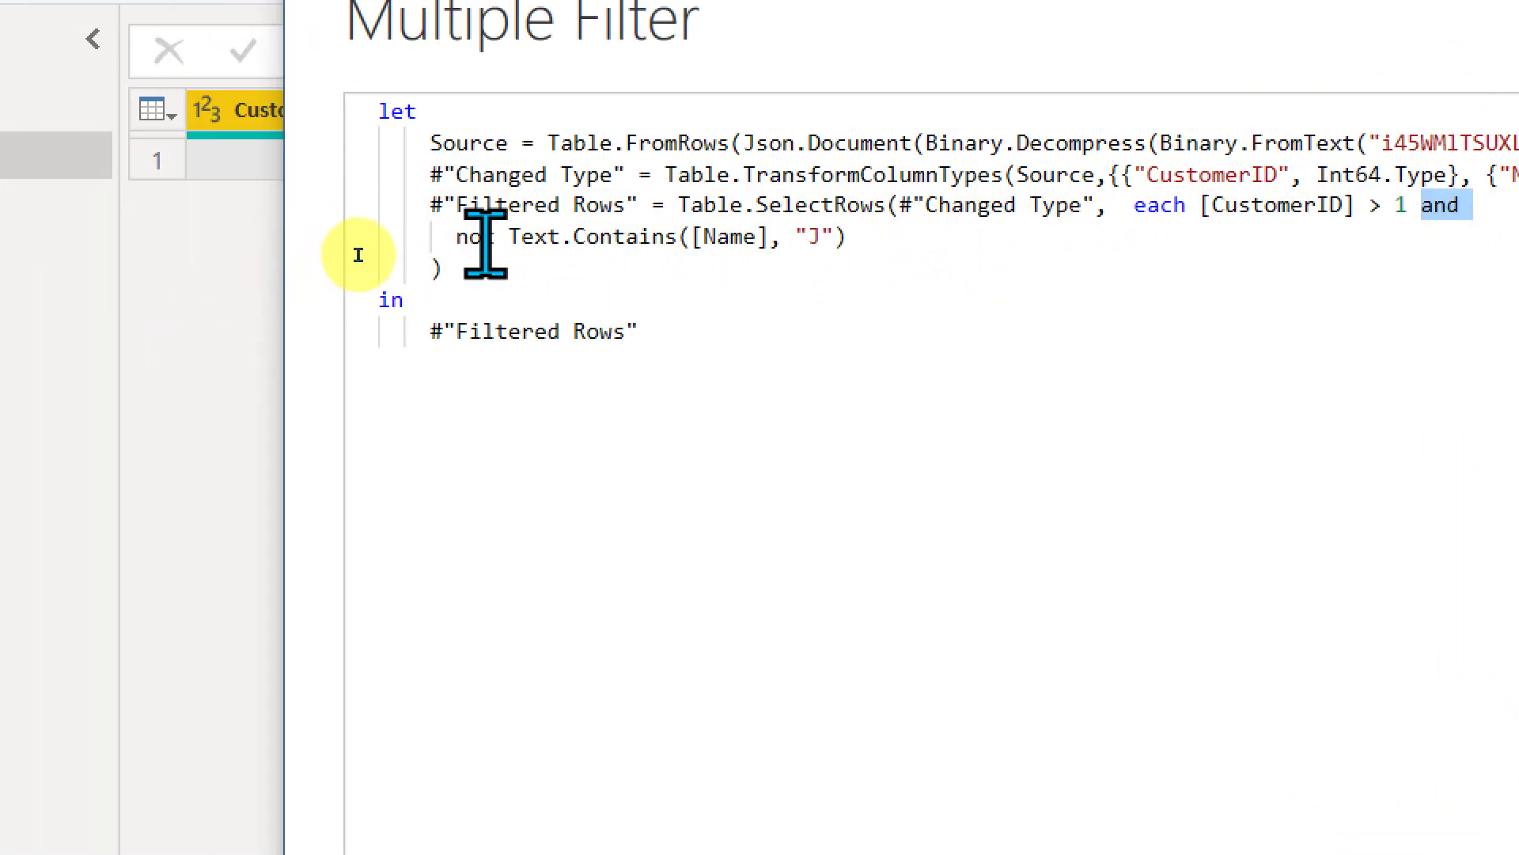
drag(344, 254, 693, 237)
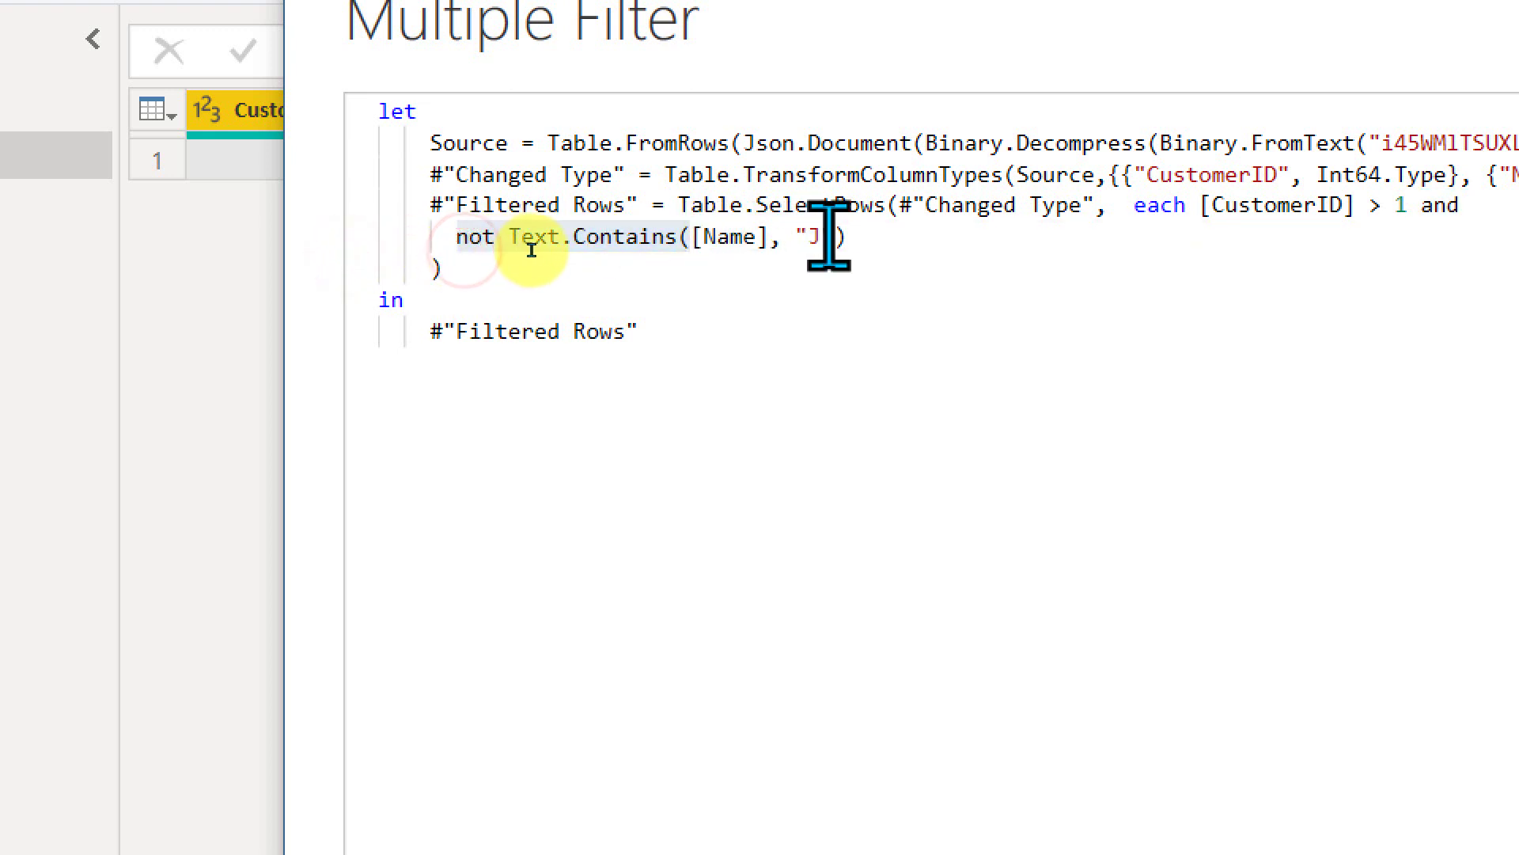
drag(858, 234, 478, 236)
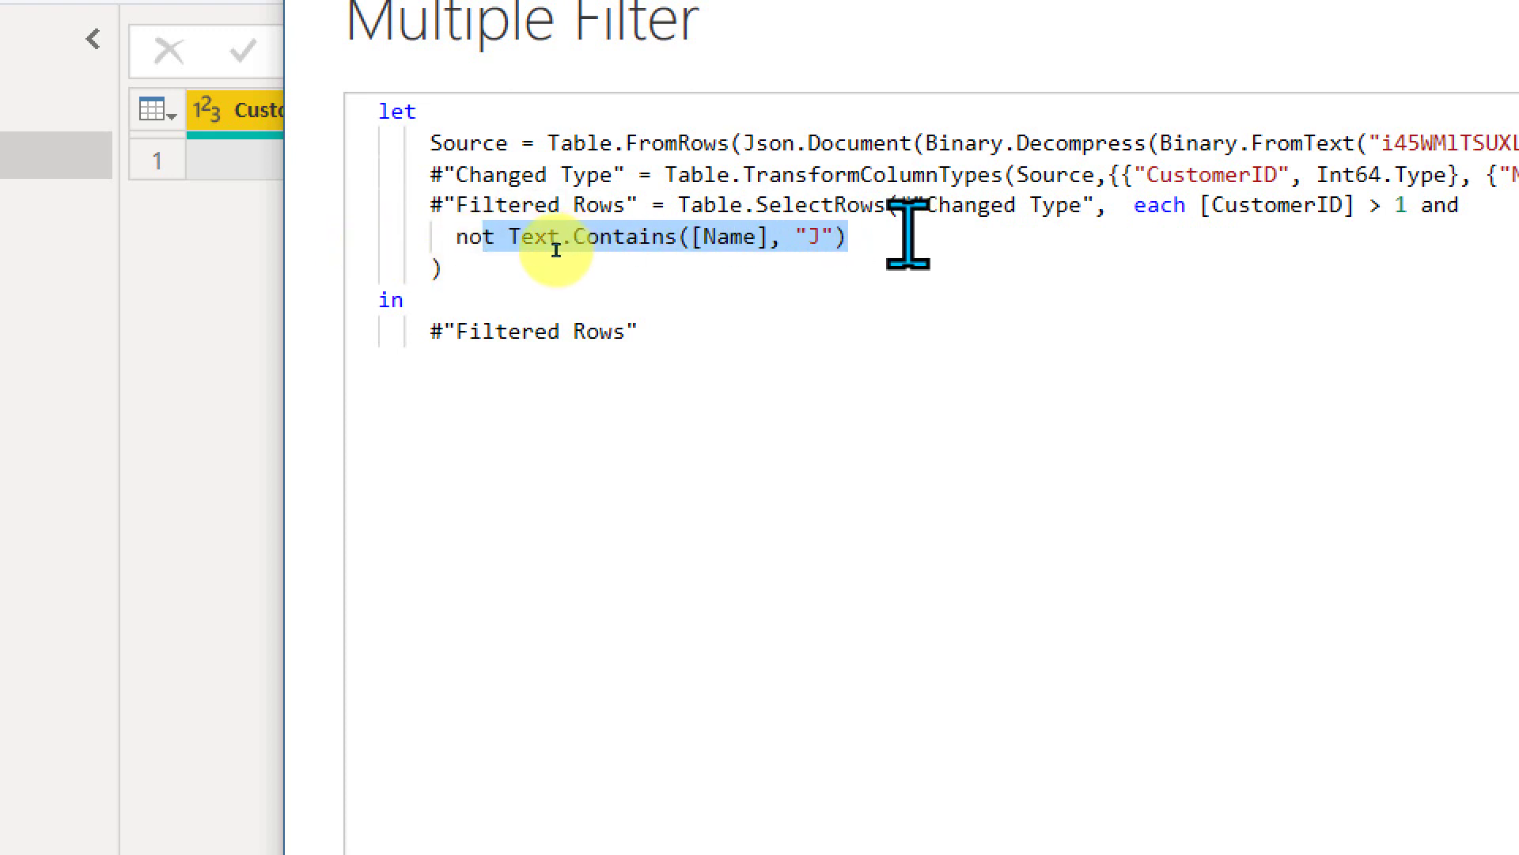
click(827, 238)
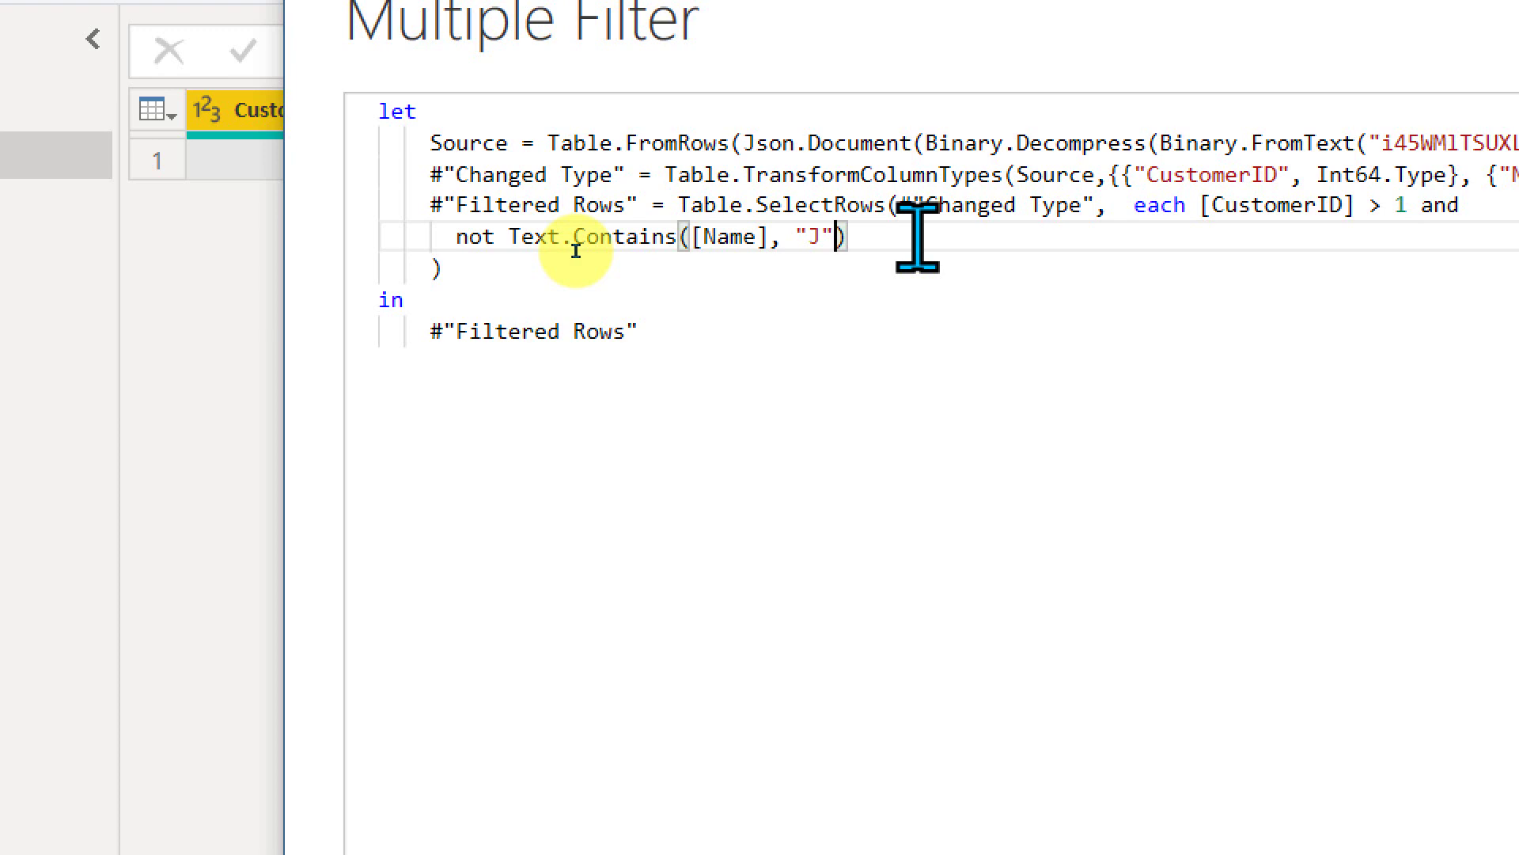
drag(918, 236, 434, 237)
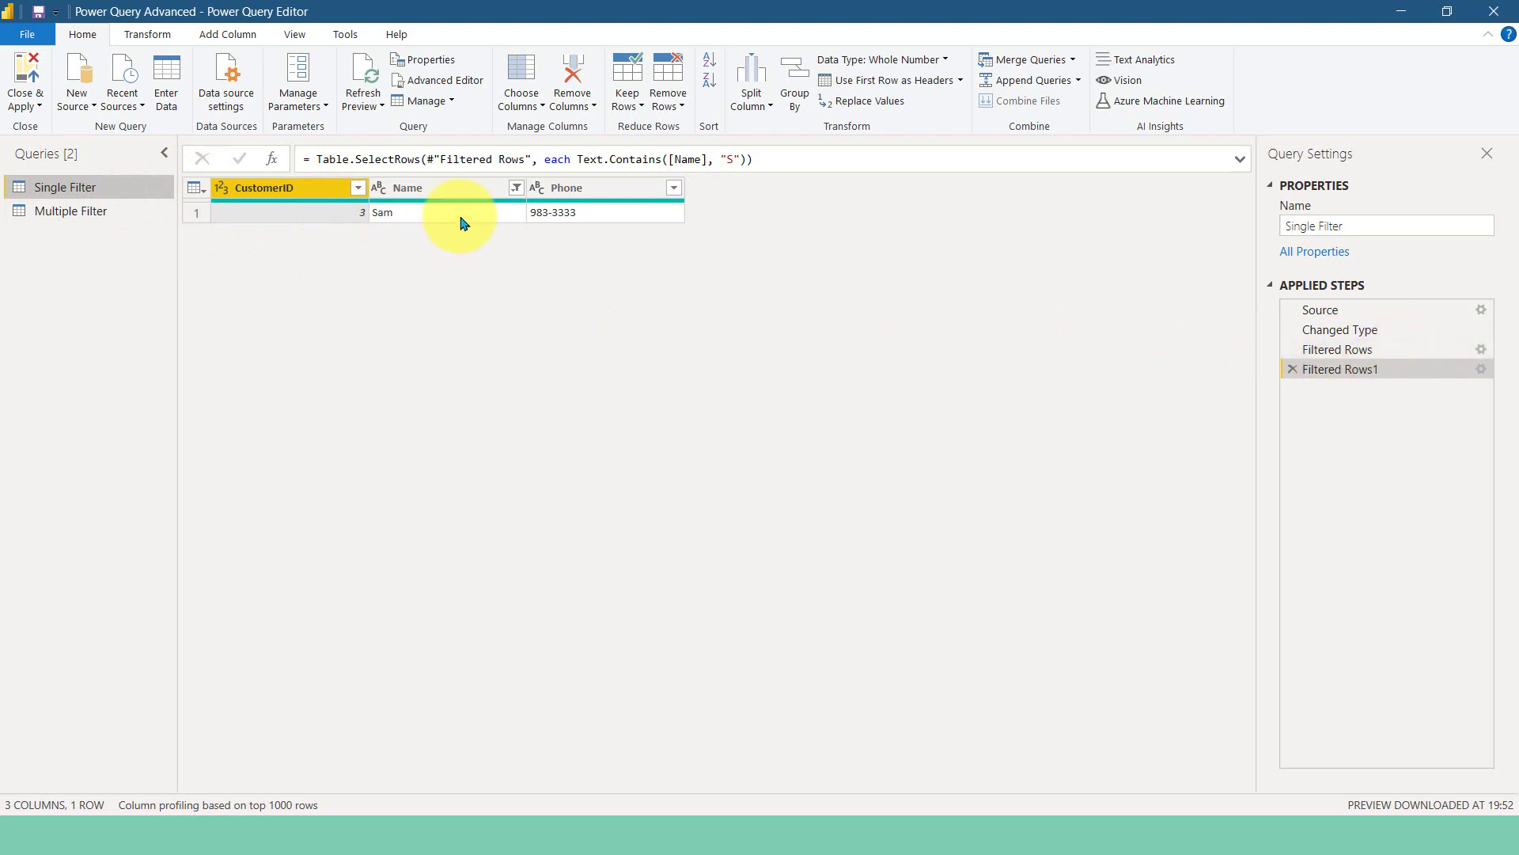
Step: Change Filtered Rows1's condition to 'does not contain' with value 'J'
drag(545, 159, 784, 159)
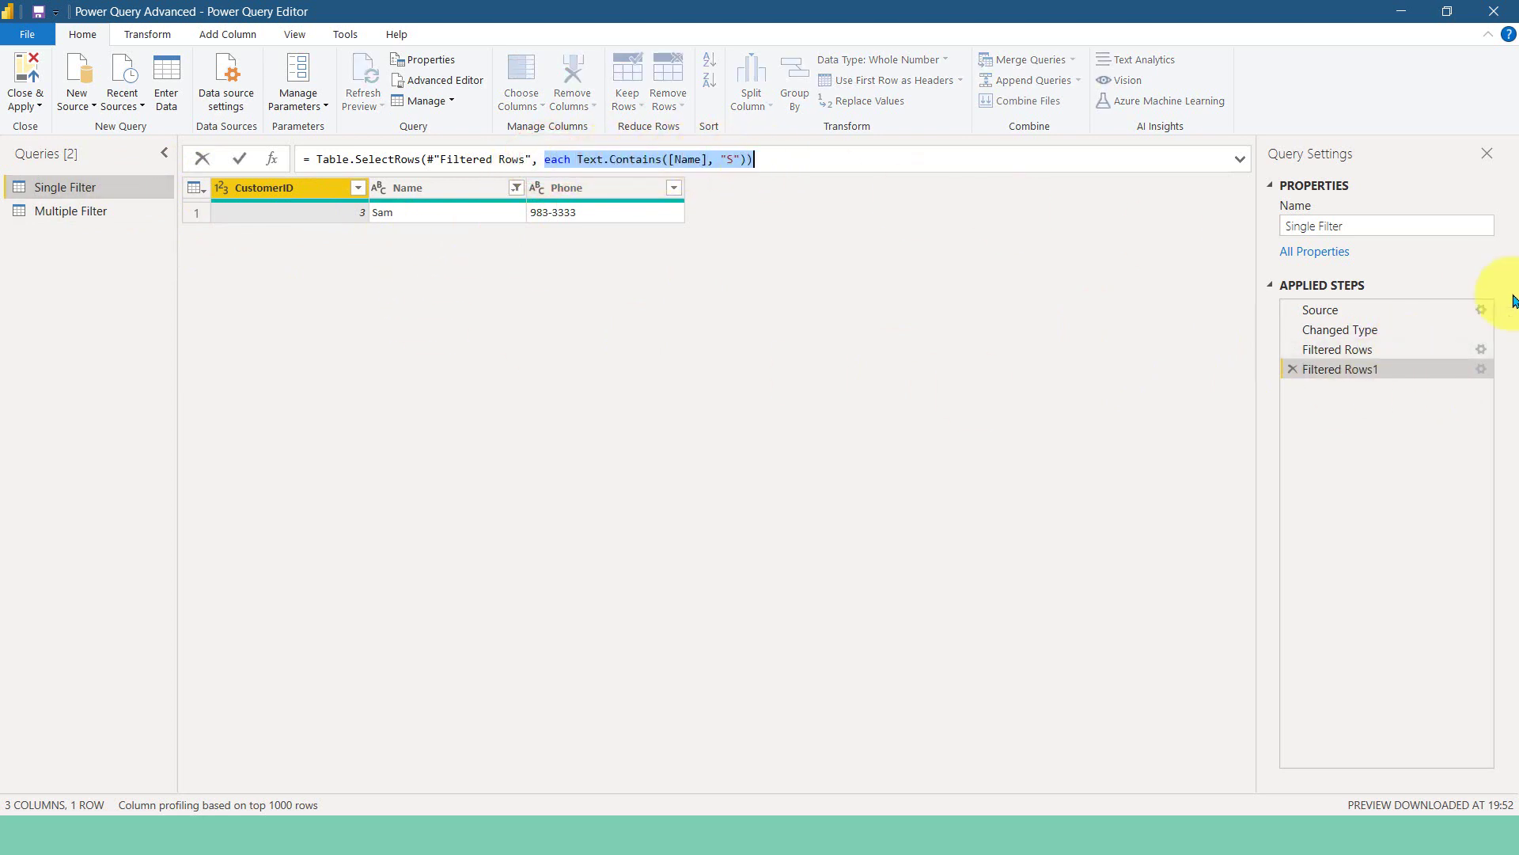
click(1481, 372)
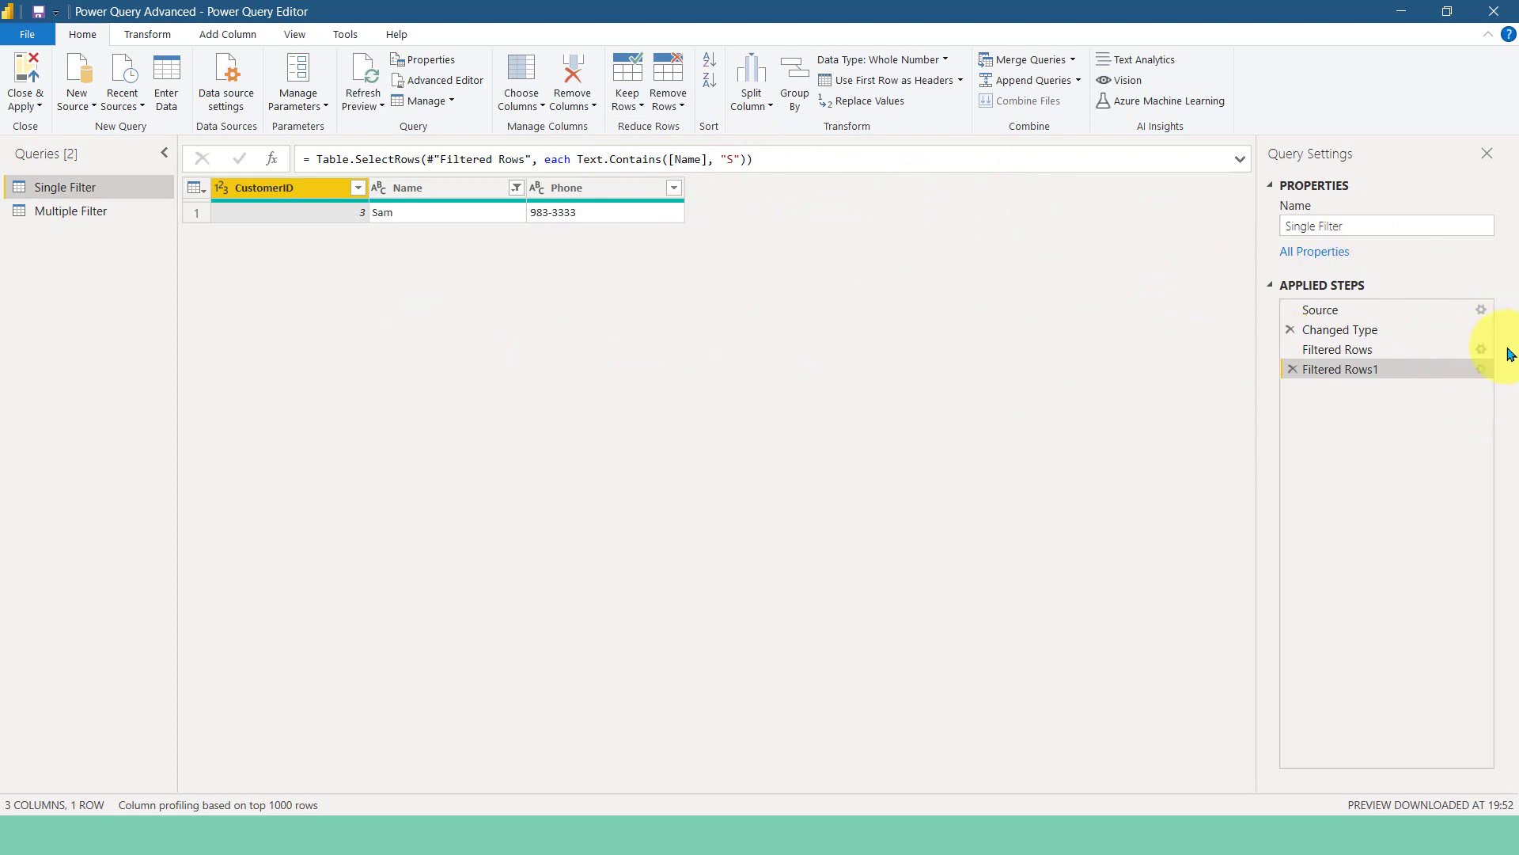
click(1481, 369)
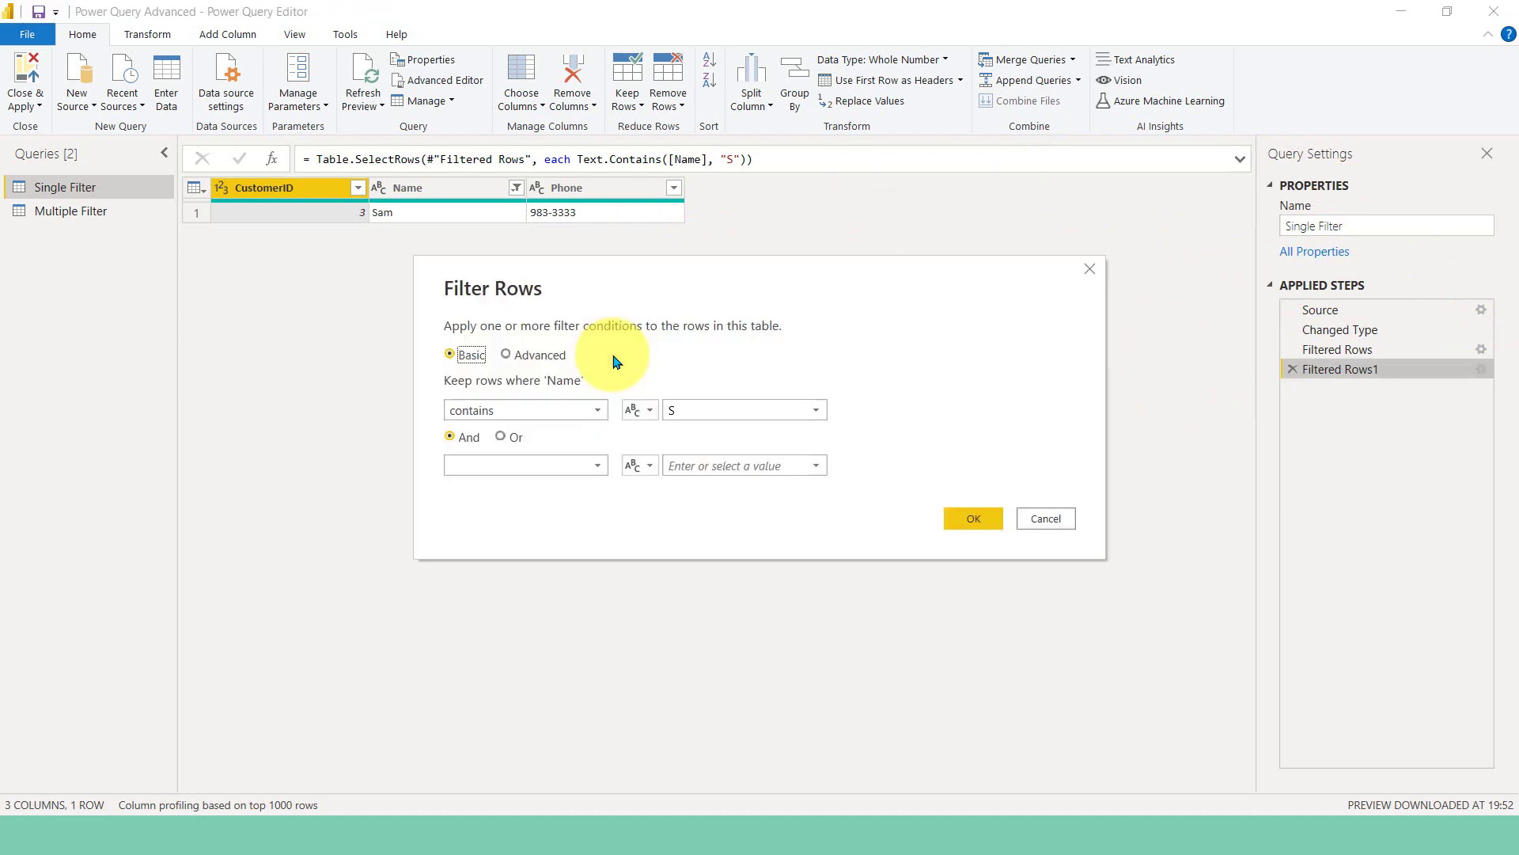
click(511, 410)
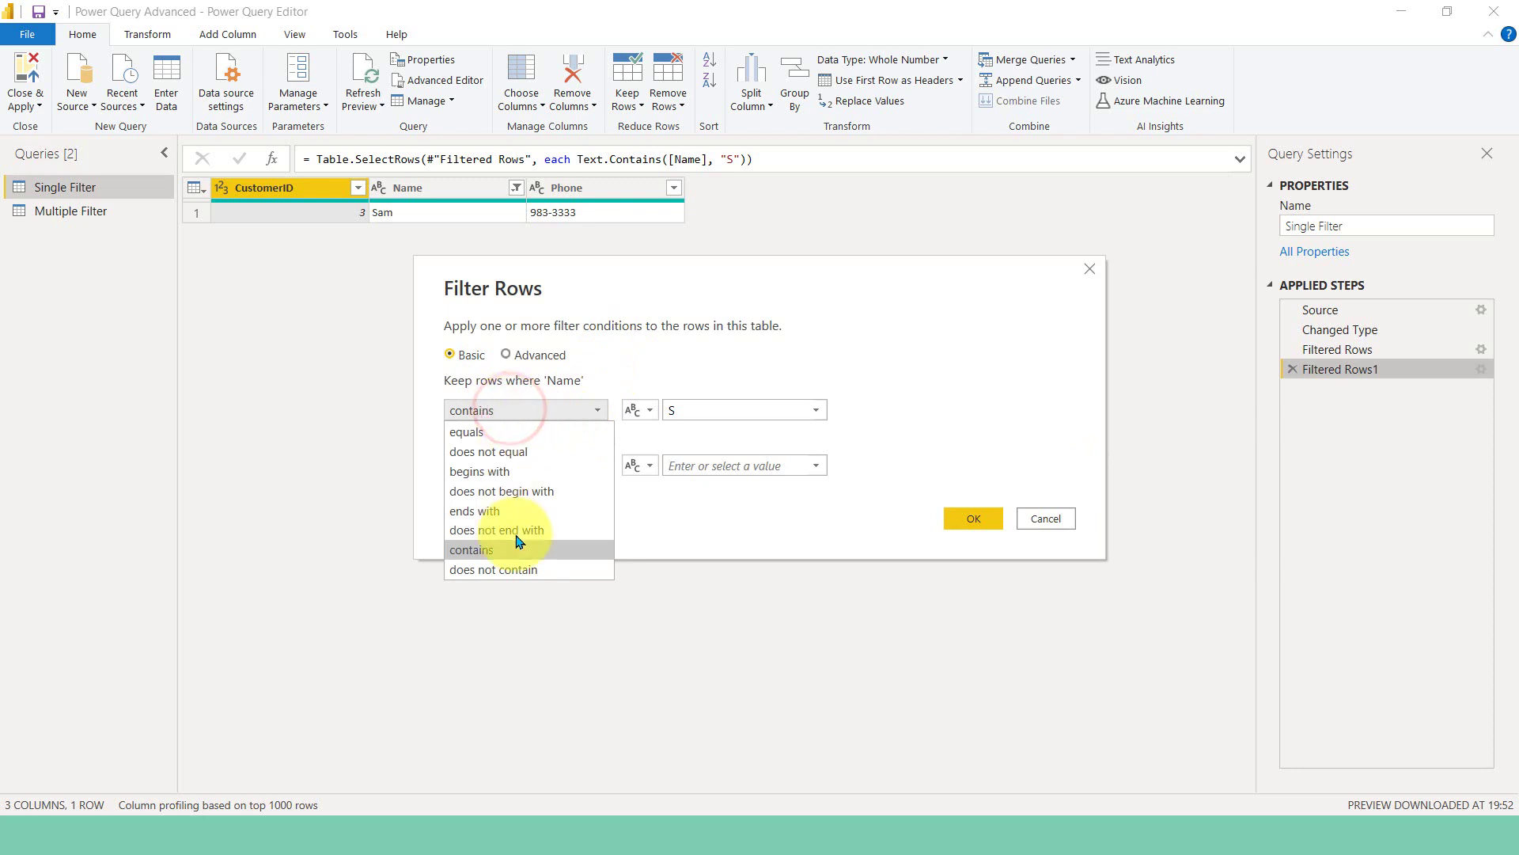
click(509, 569)
double_click(677, 408)
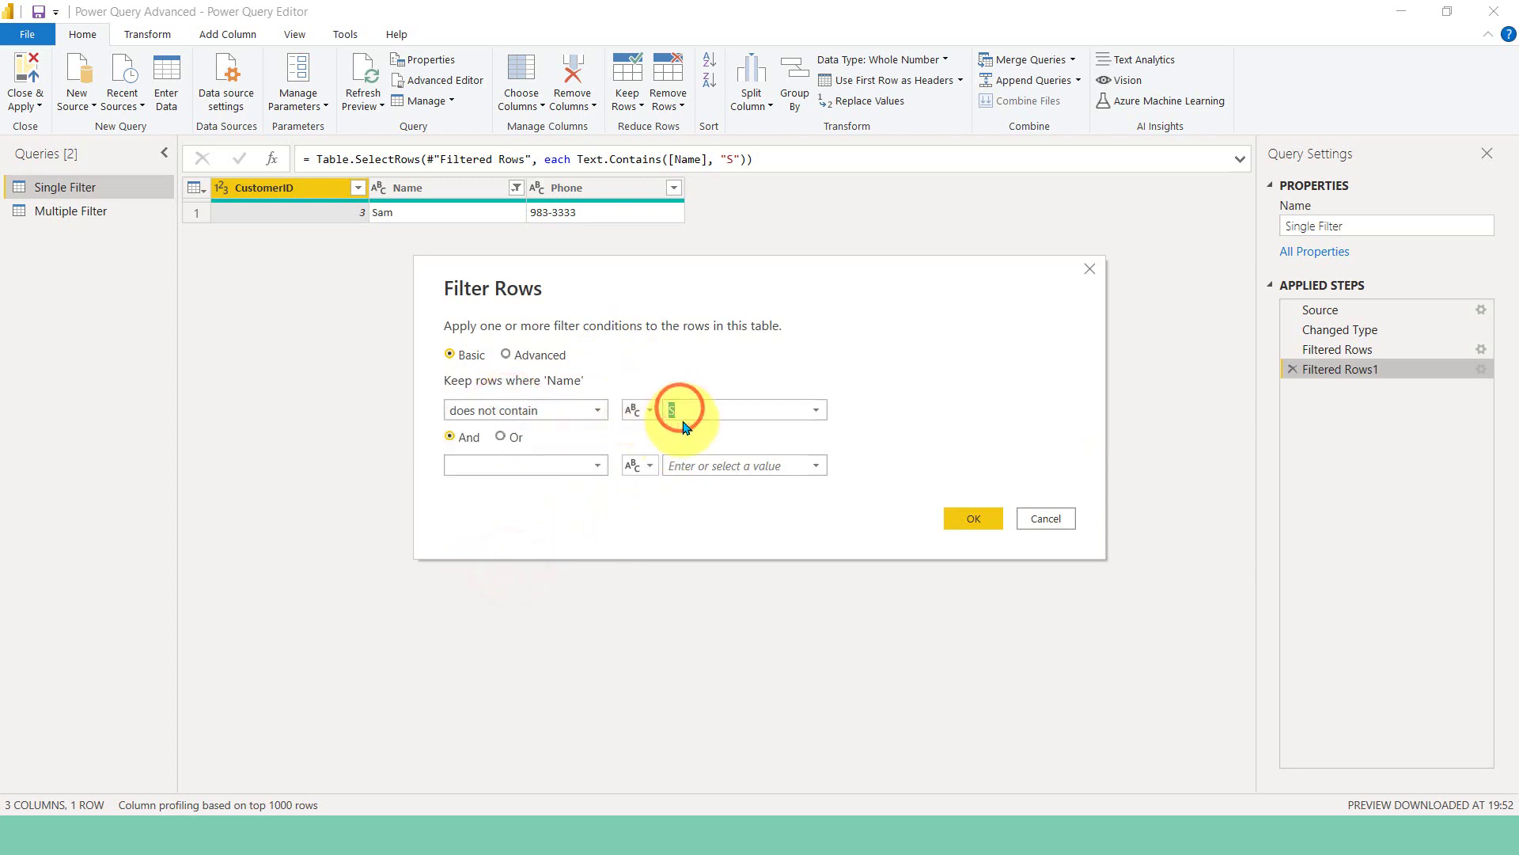
text(j)
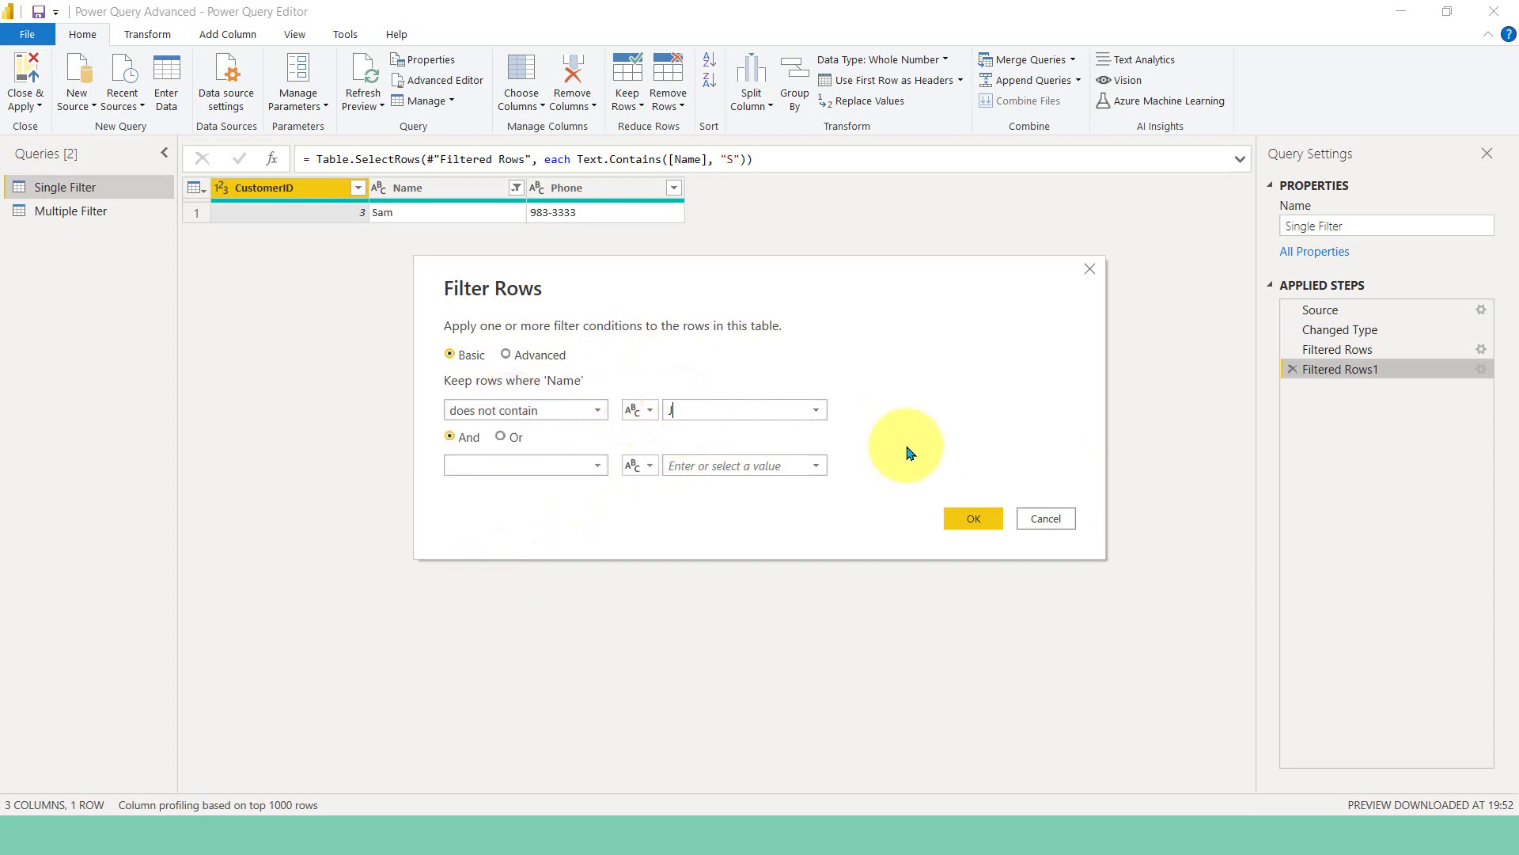
click(970, 519)
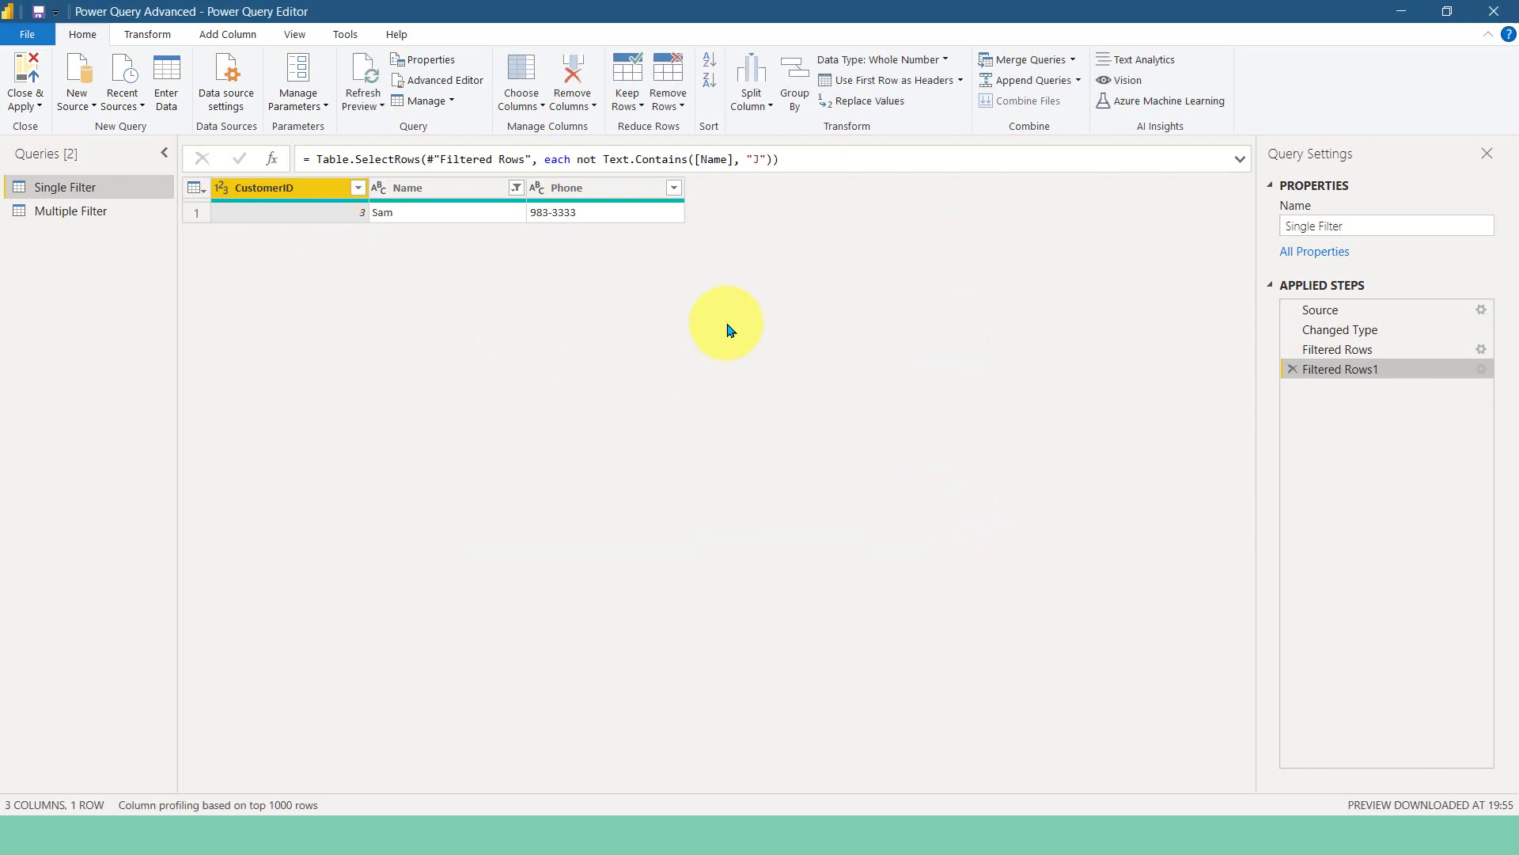
Step: Review Single Filter's Table.SelectRows and not Text.Contains code, then cancel Advanced Editor
click(462, 83)
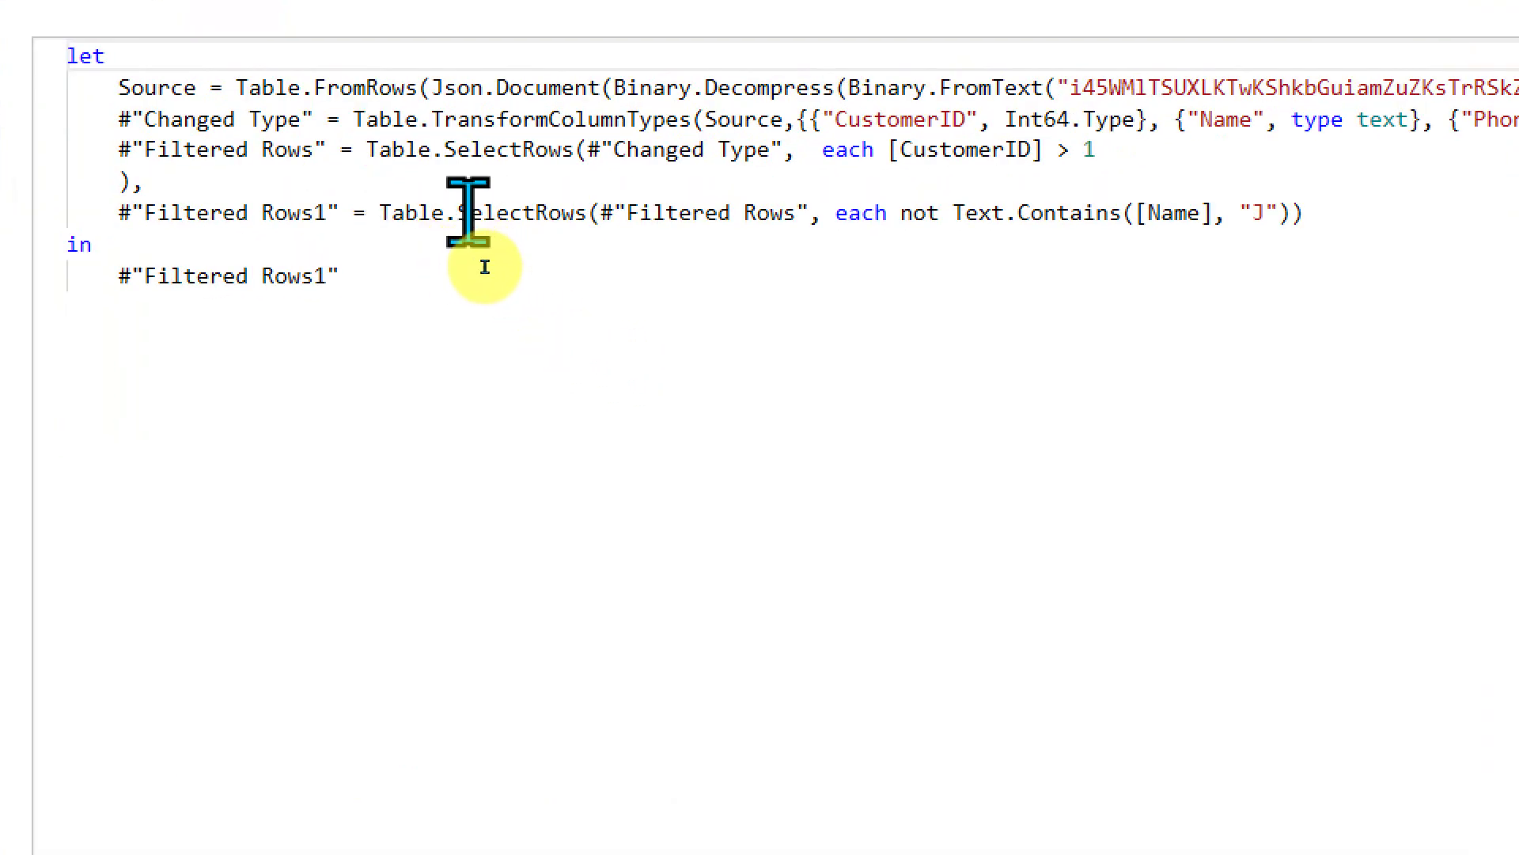
drag(399, 213, 577, 212)
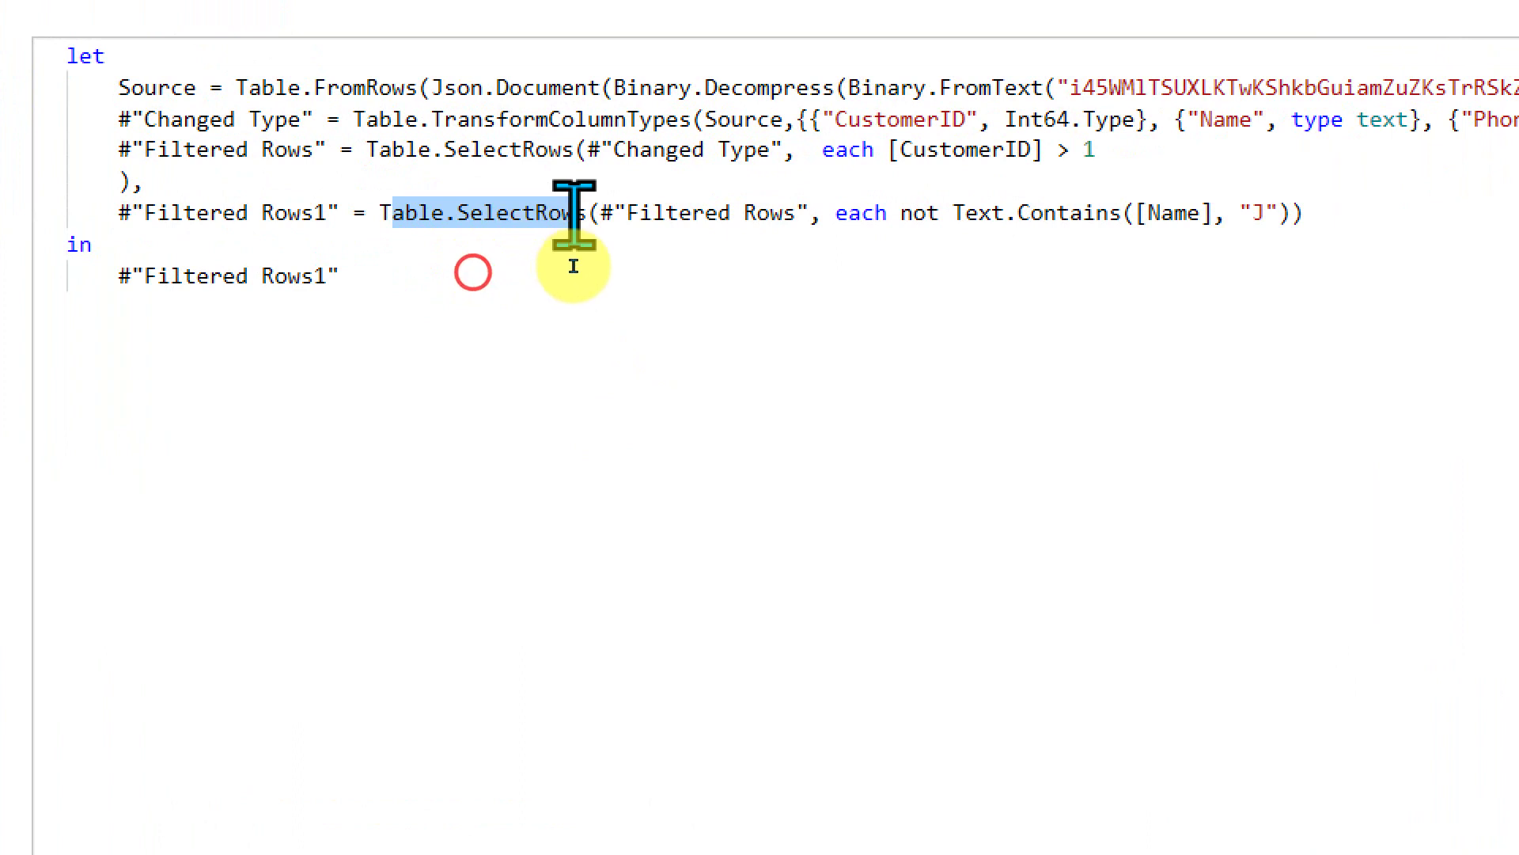
click(799, 212)
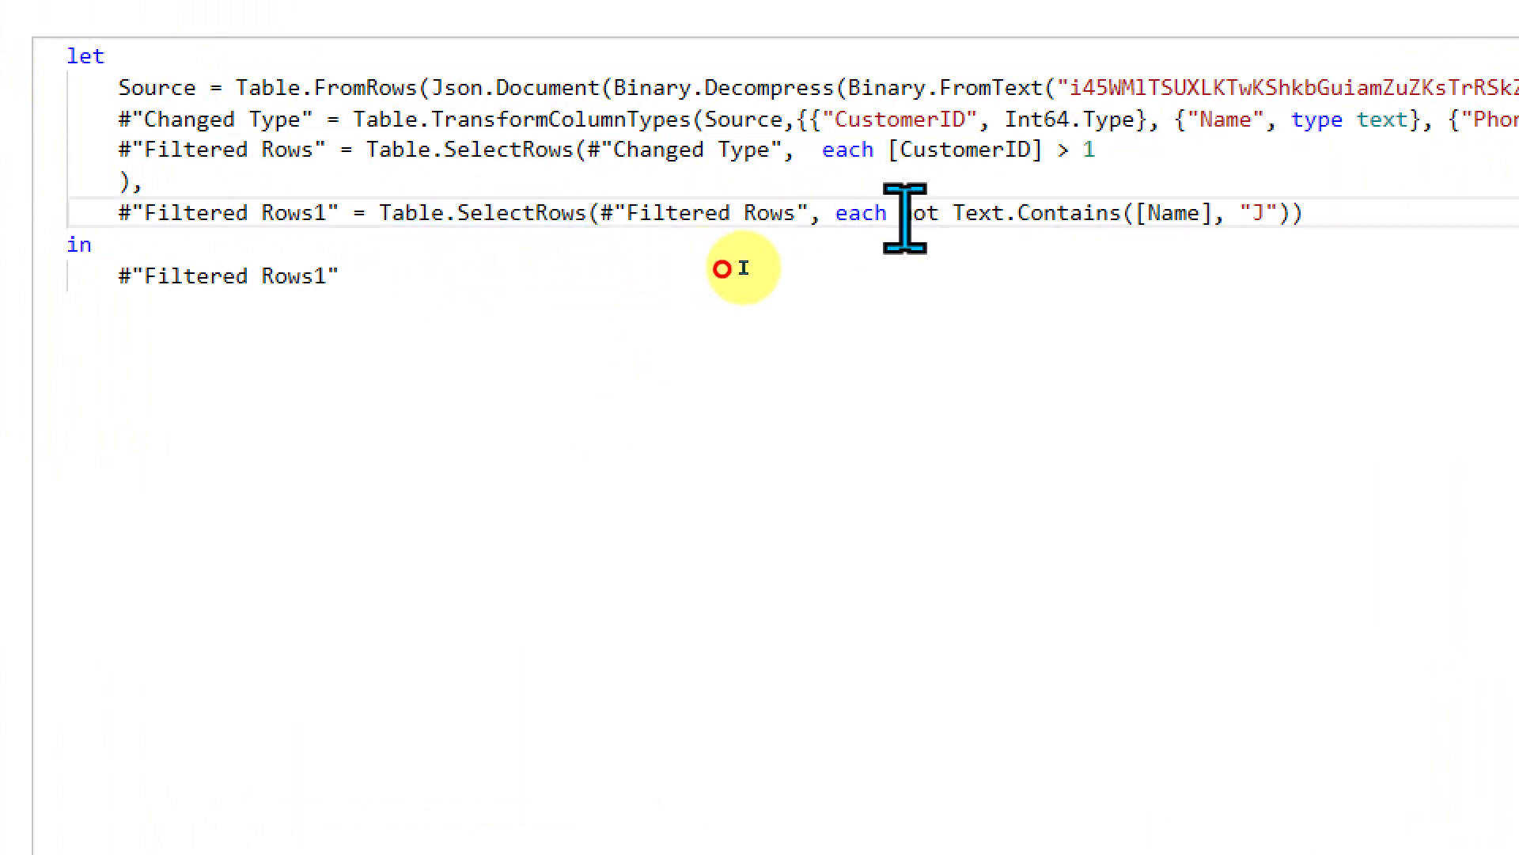
drag(901, 212, 1294, 212)
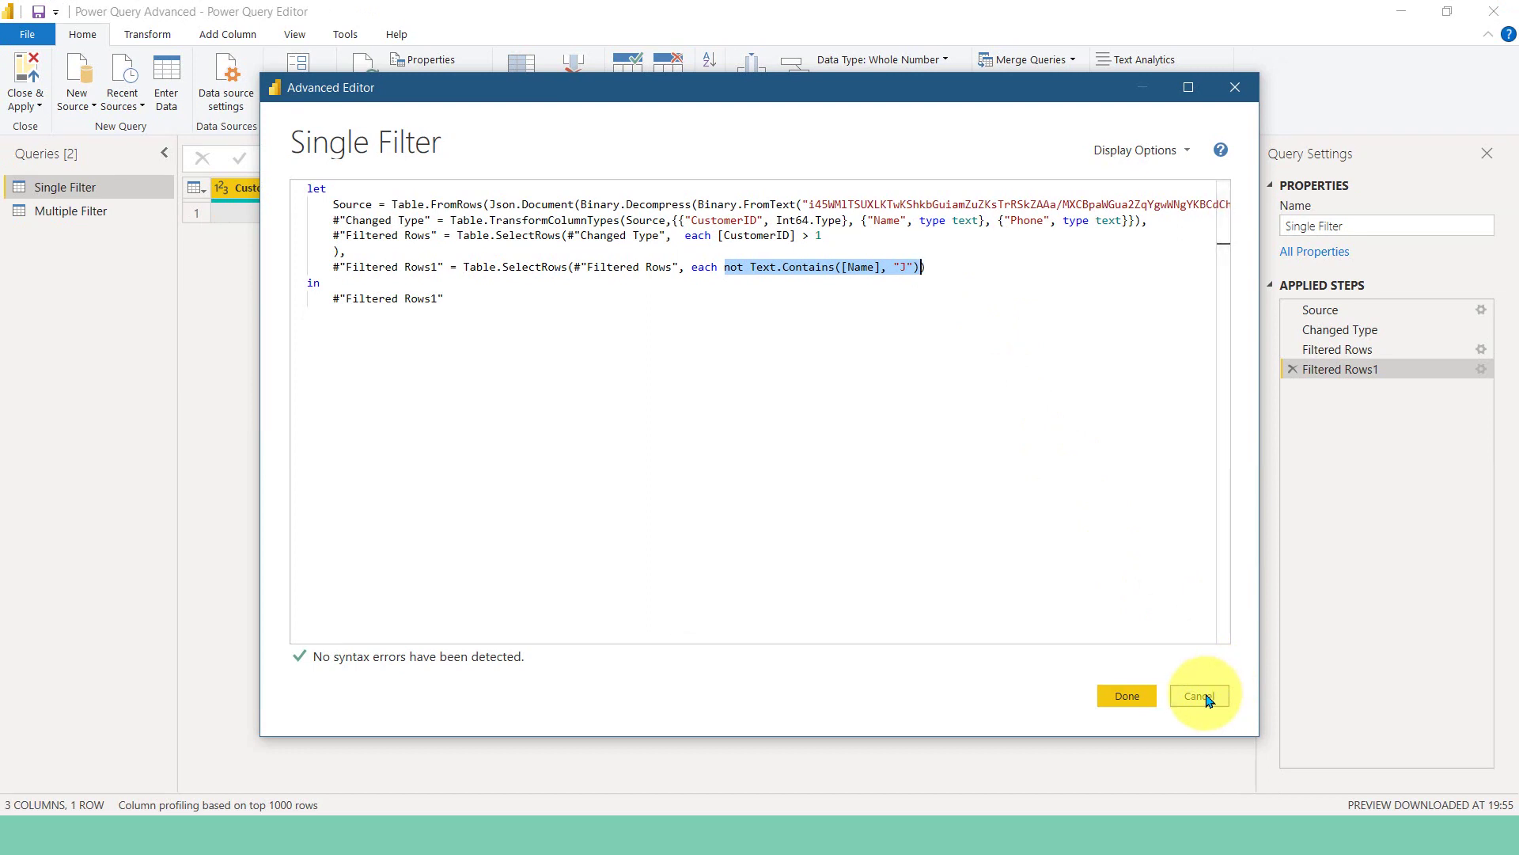
click(1200, 696)
click(52, 212)
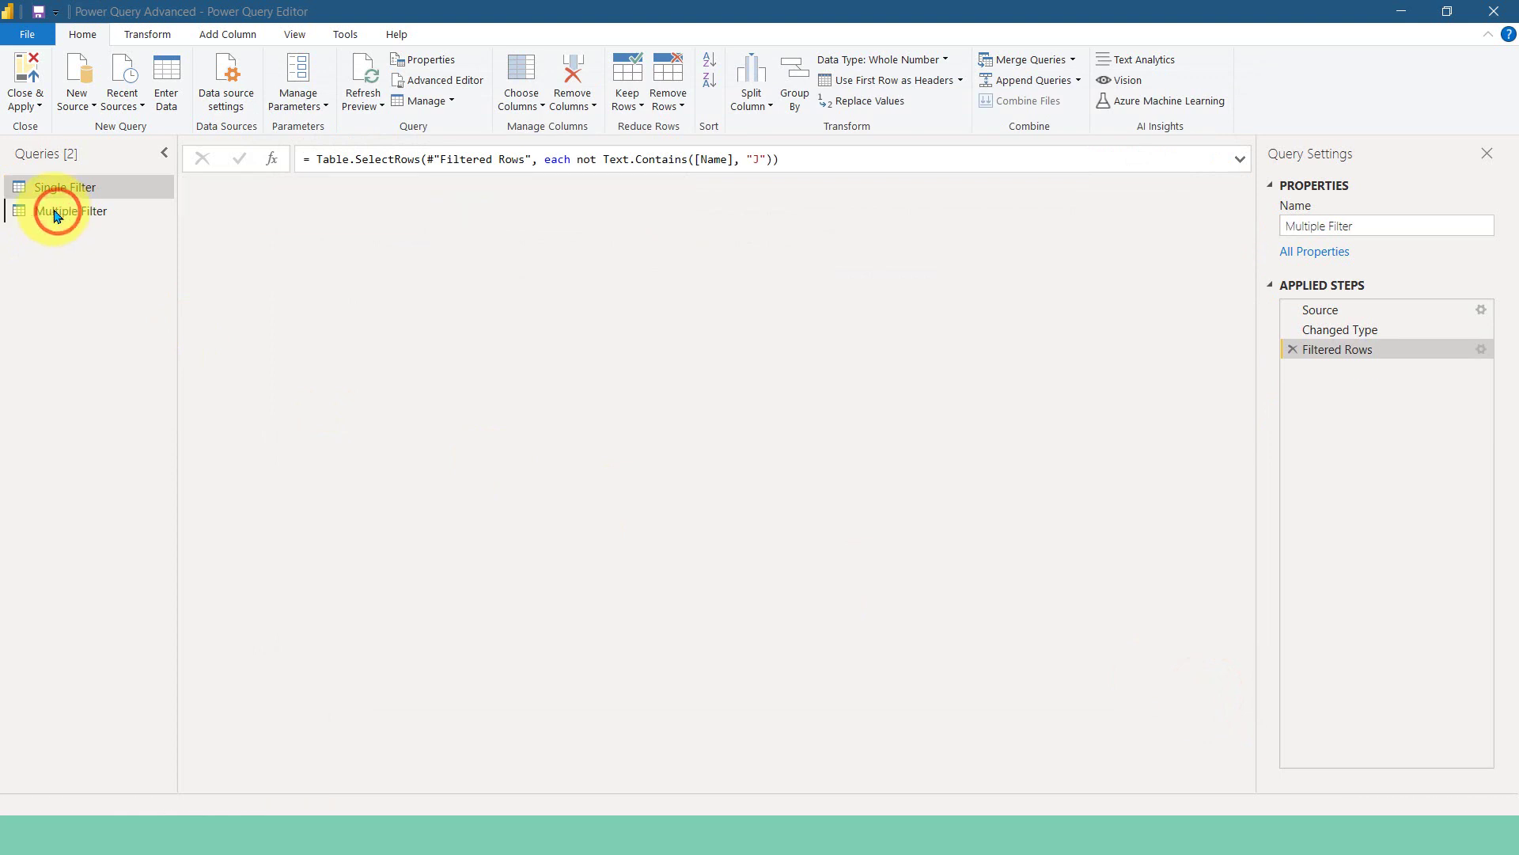
click(451, 84)
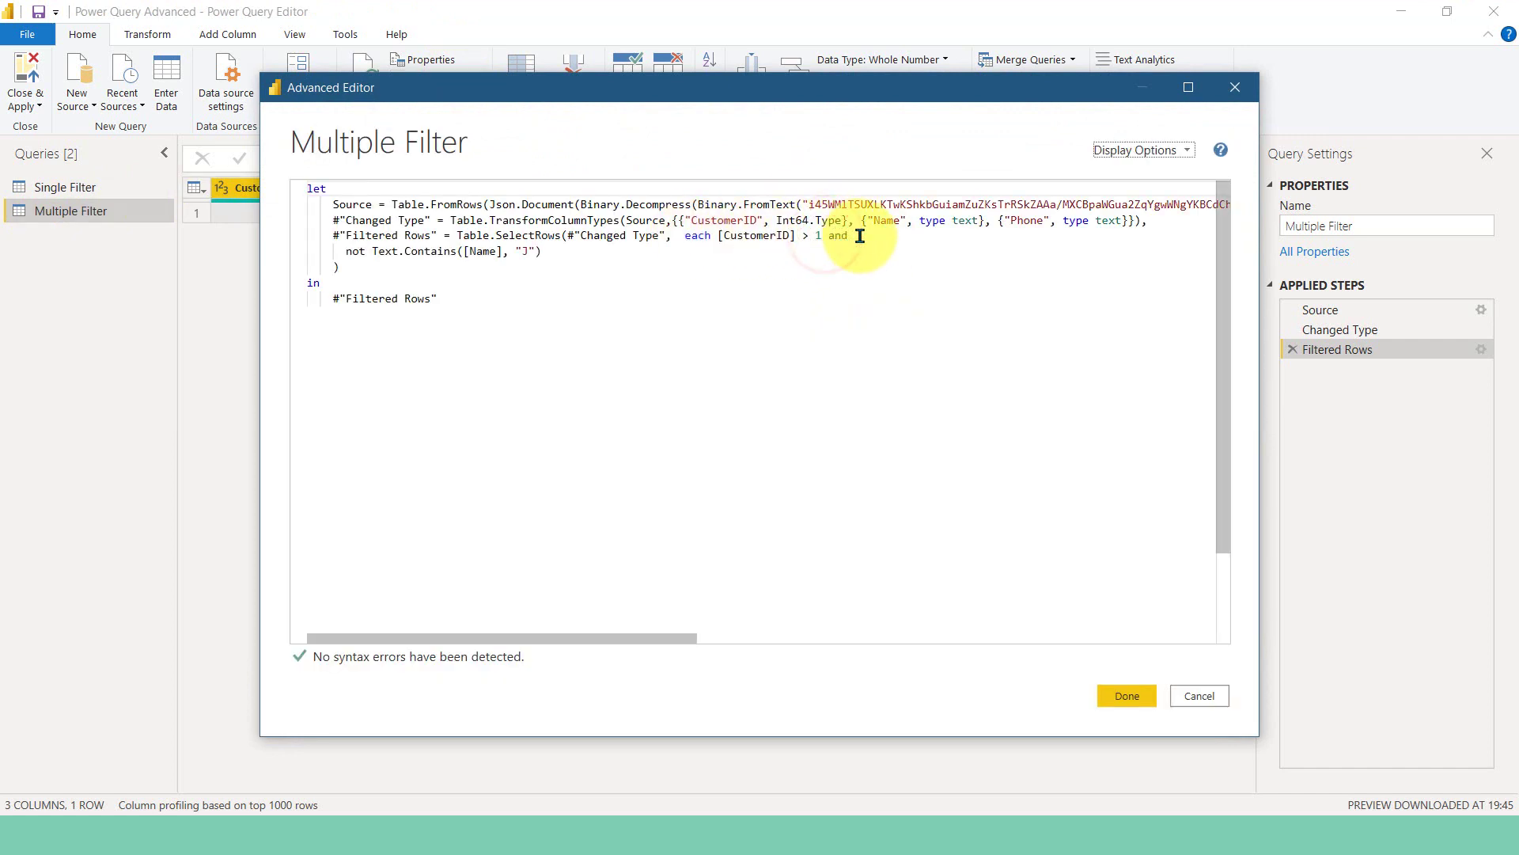
drag(570, 250, 345, 250)
click(358, 266)
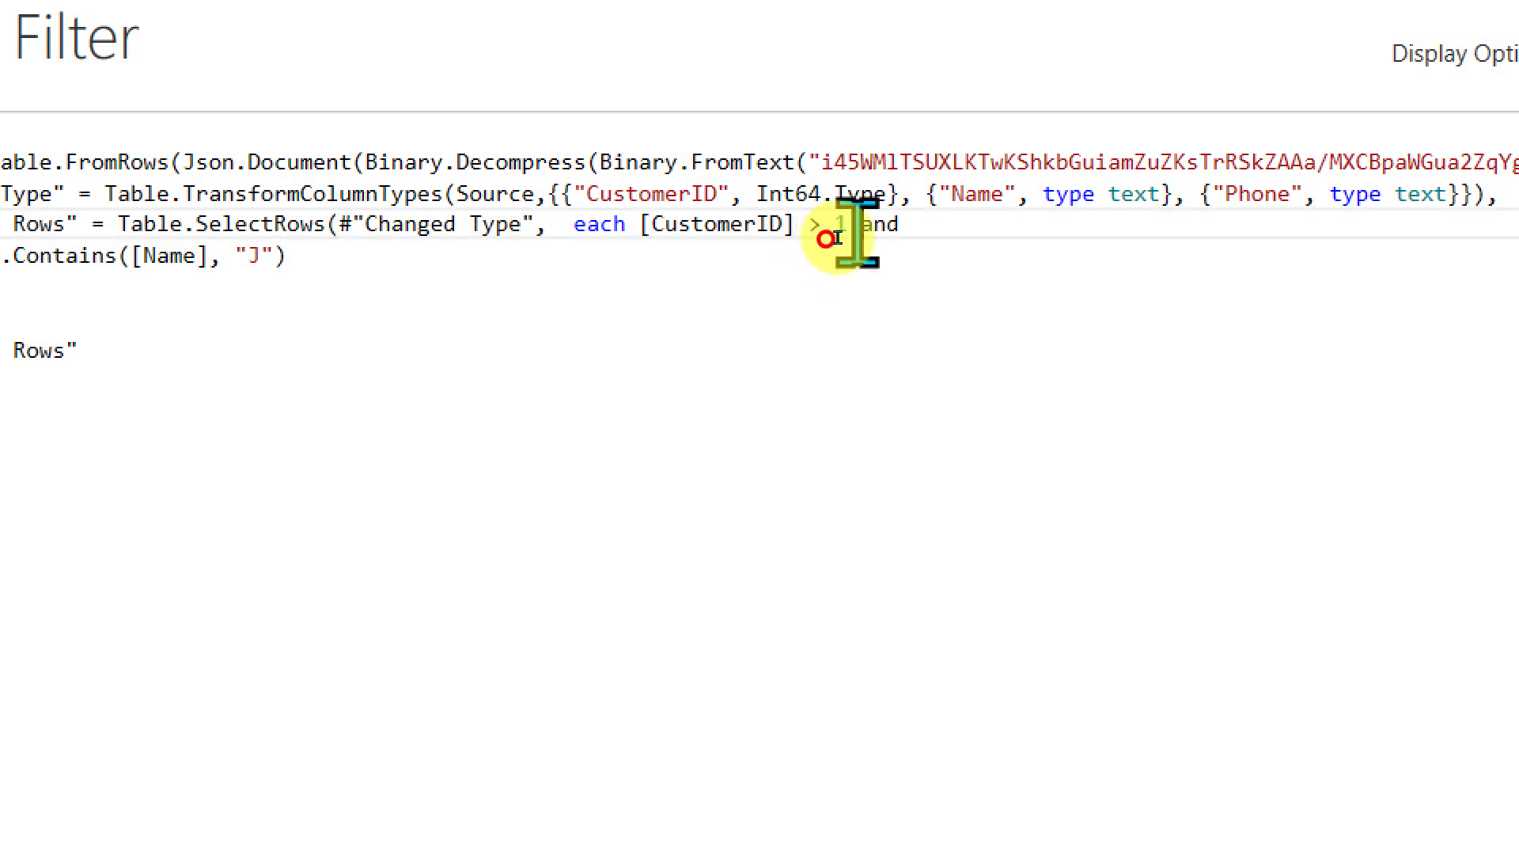
double_click(831, 231)
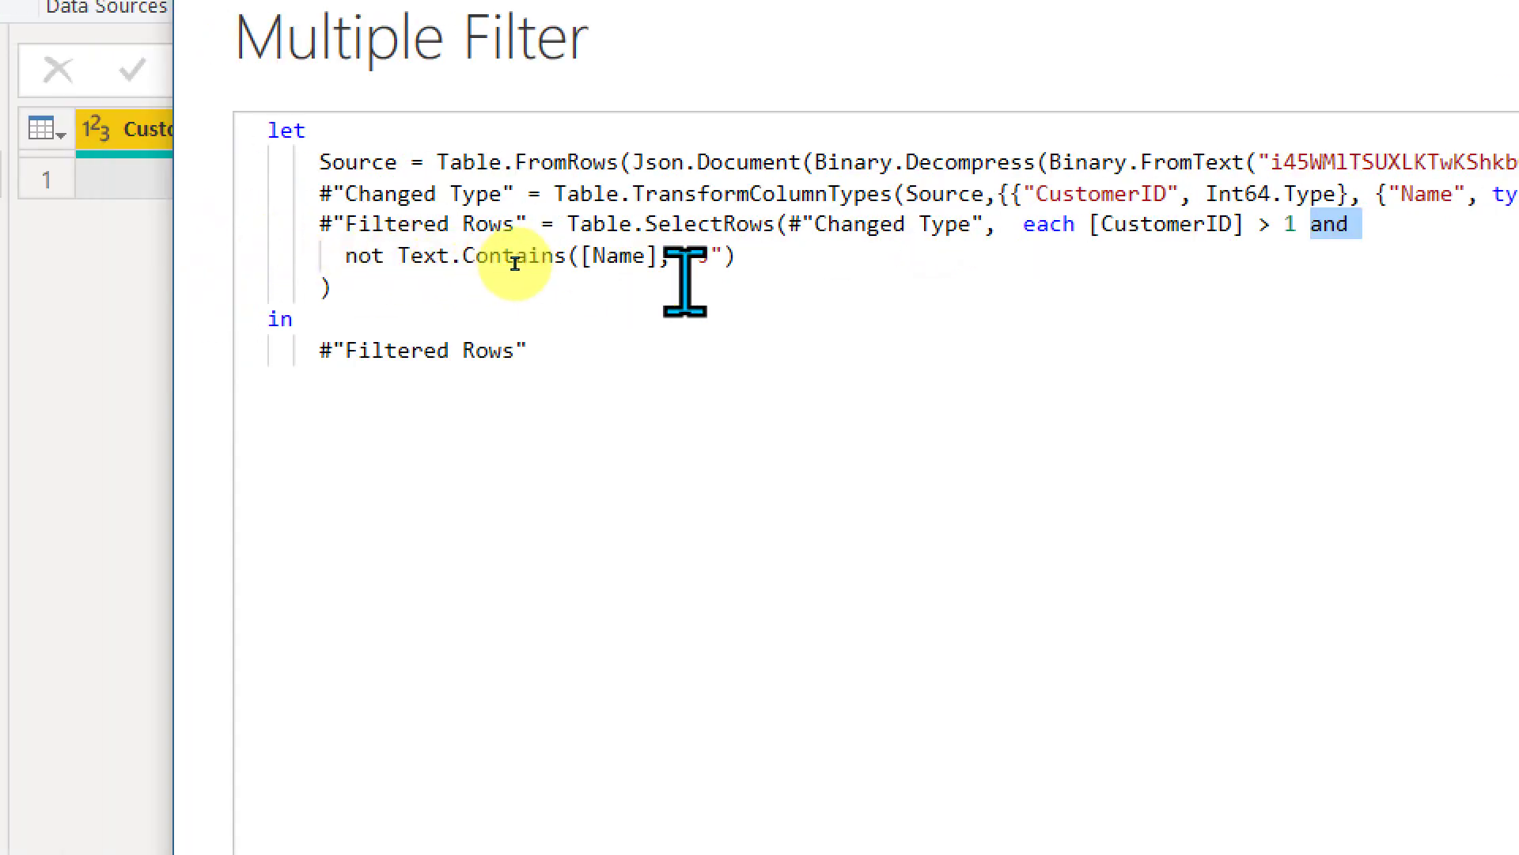
drag(794, 261, 503, 255)
mouse_move(380, 250)
mouse_down()
mouse_move(322, 254)
mouse_move(409, 258)
mouse_up()
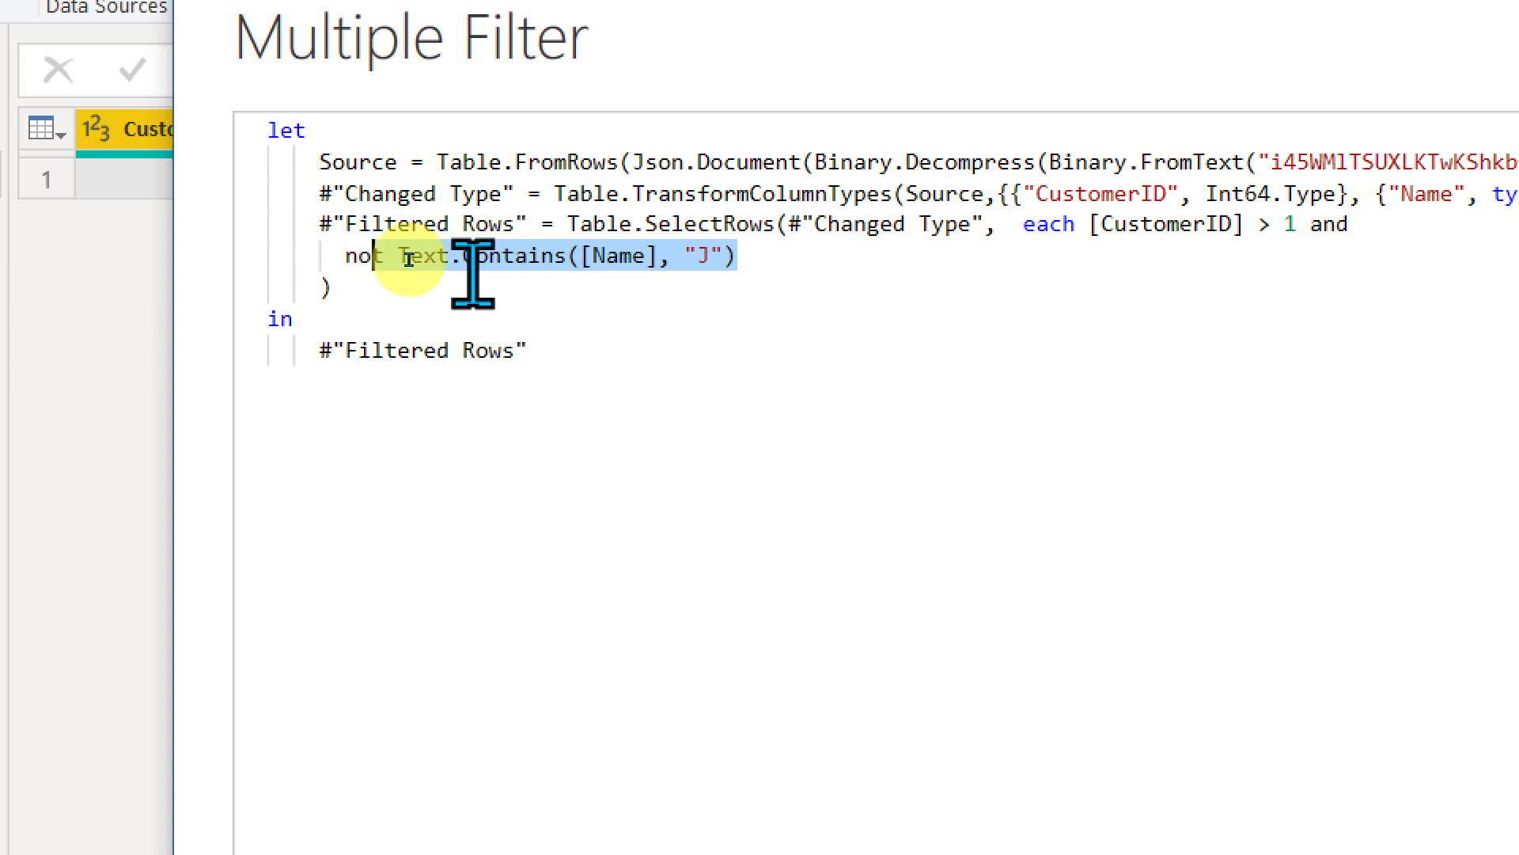
key(End)
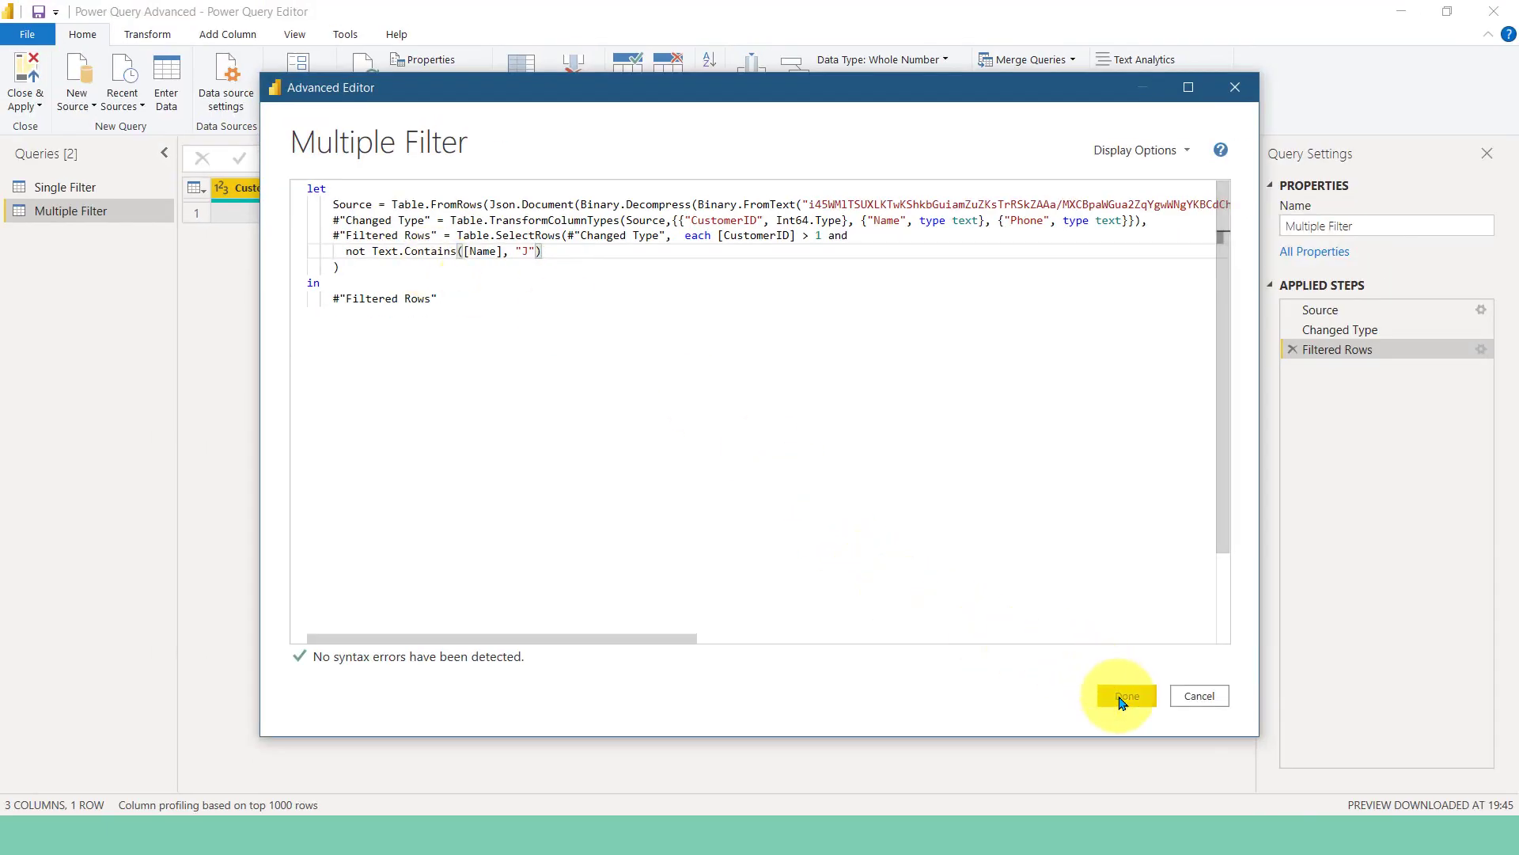
click(1124, 696)
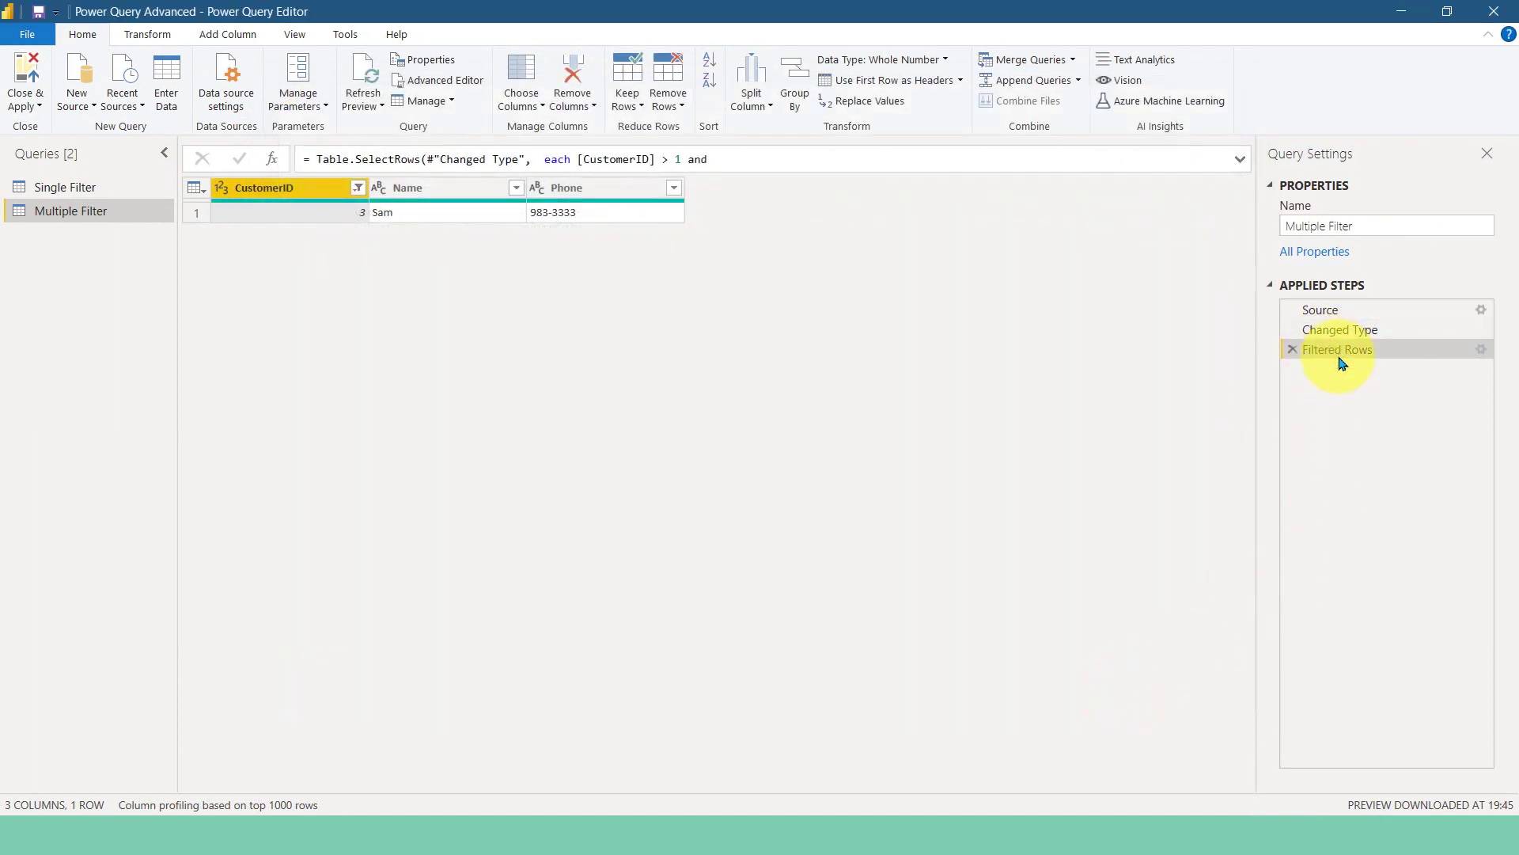
click(1241, 162)
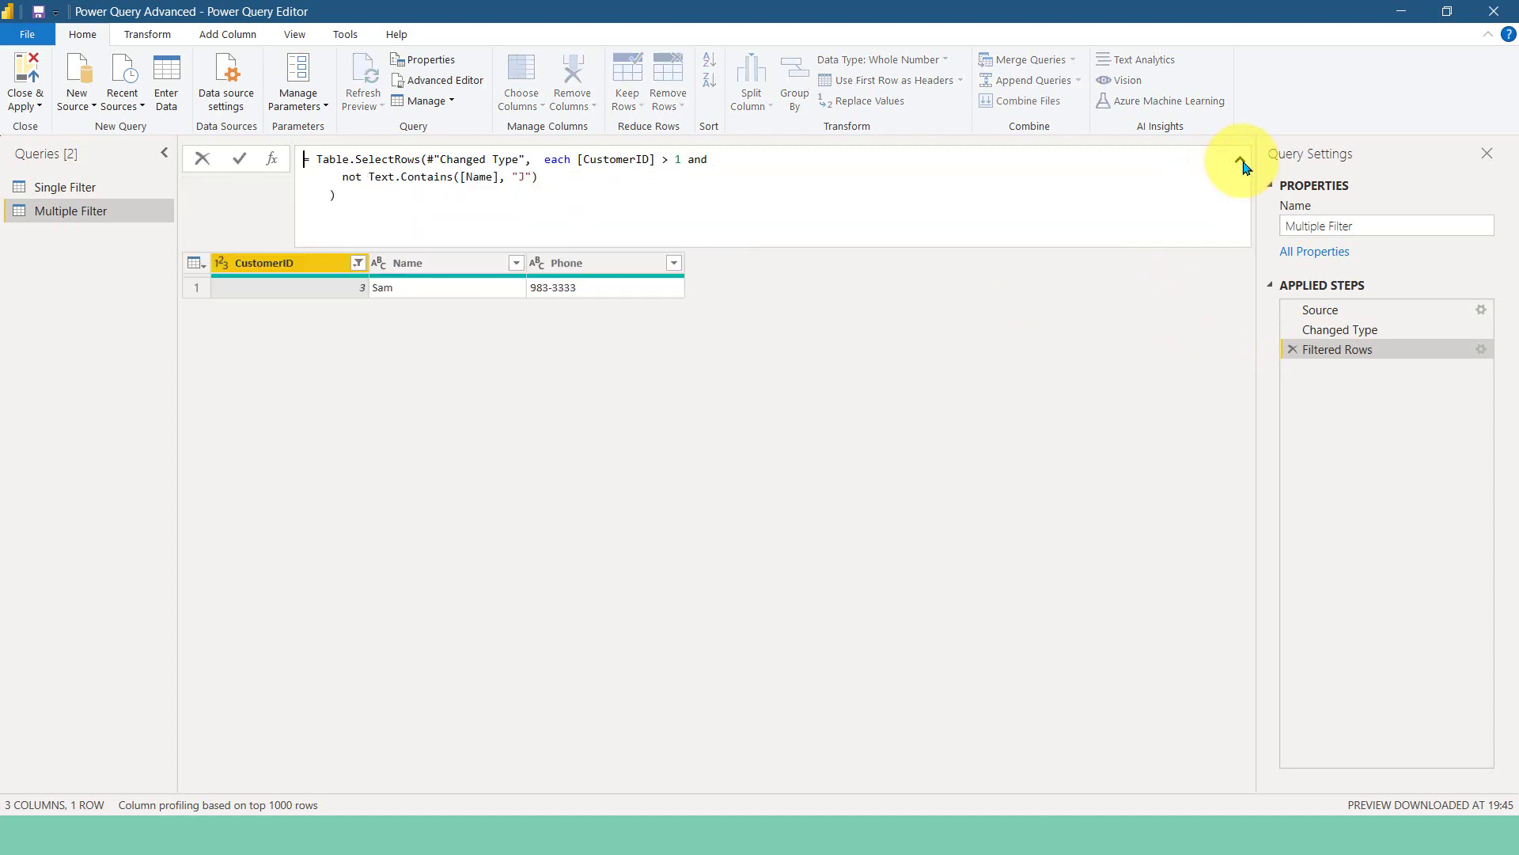
click(1241, 161)
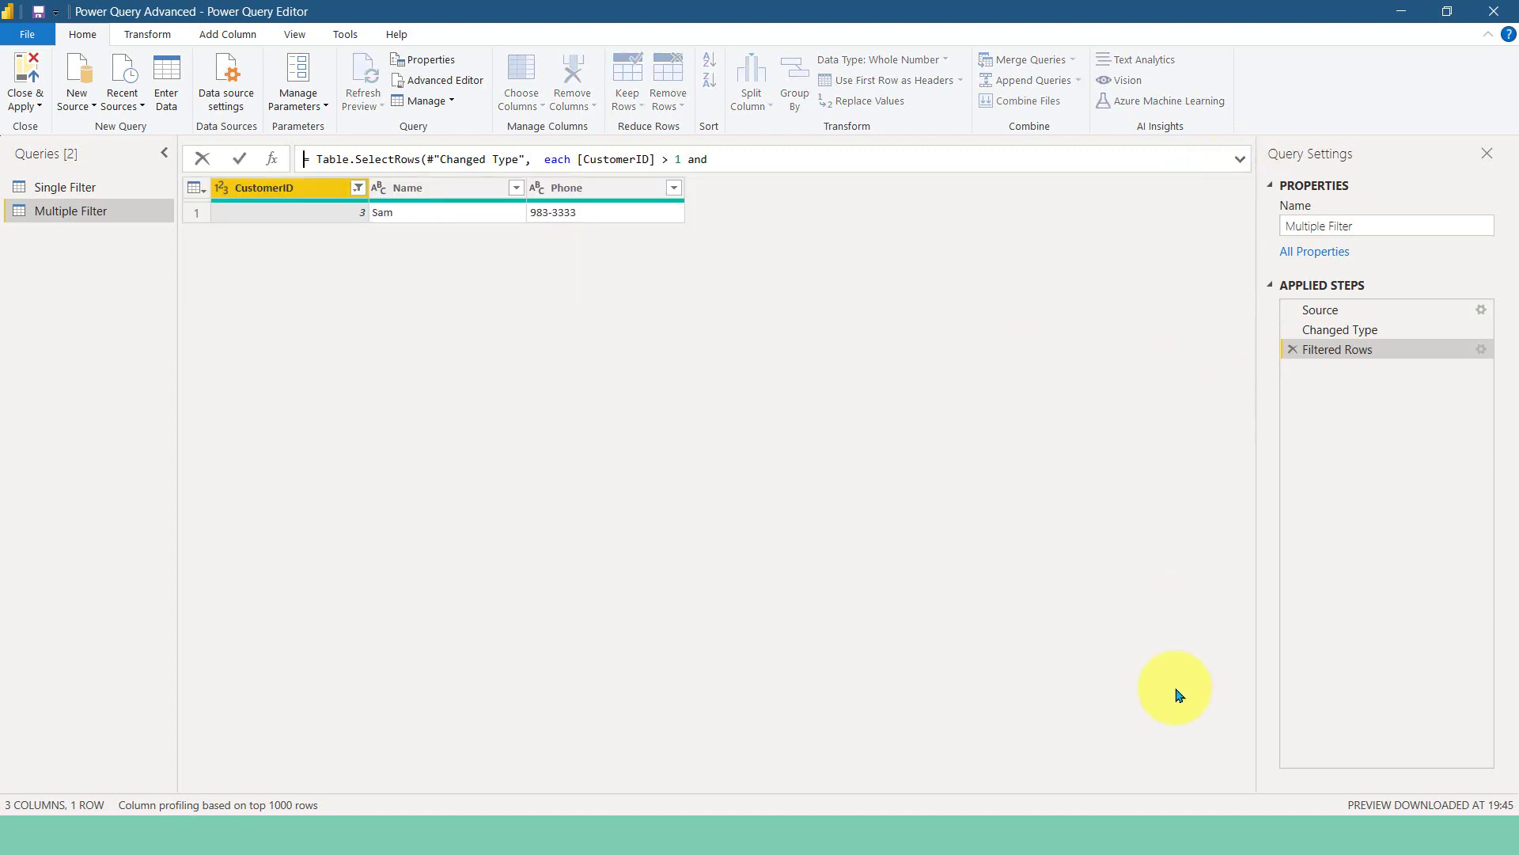